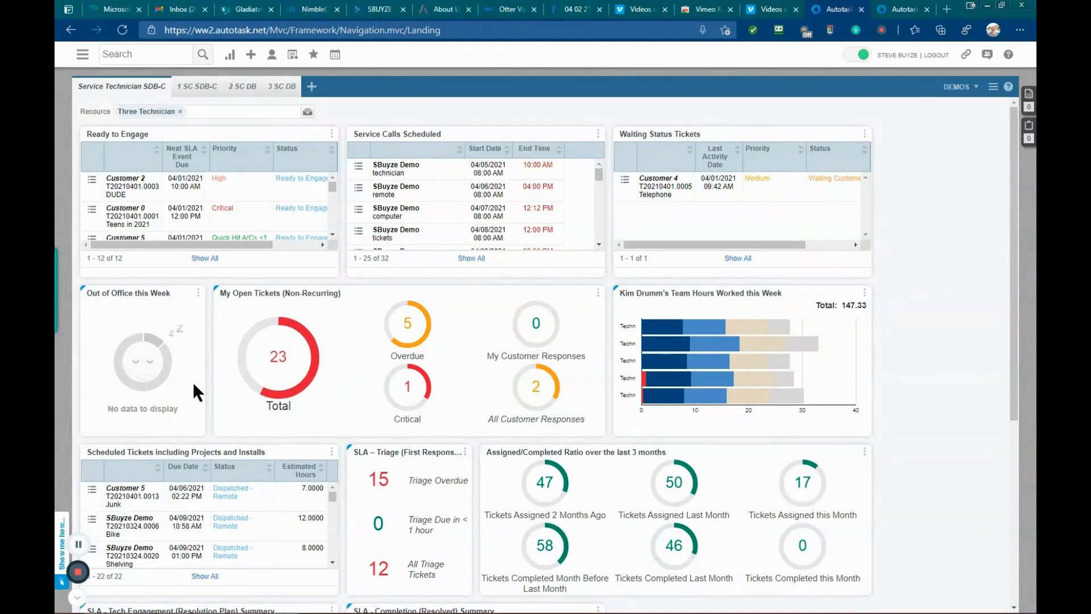
Step: Open the Service Desk workflow rules from the application-wide shared features in Admin
click(313, 54)
click(332, 90)
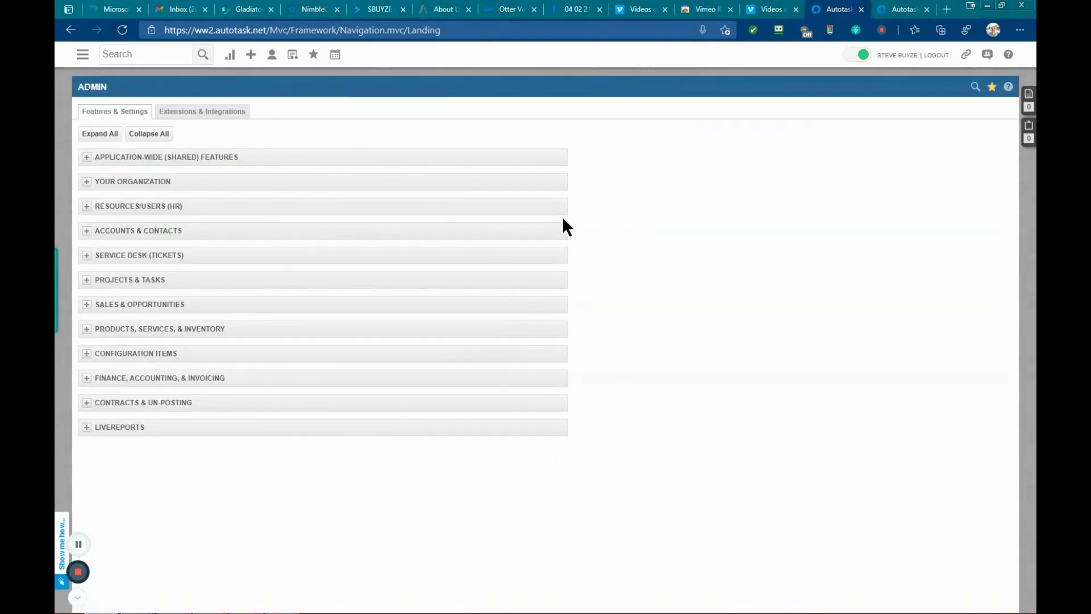
click(993, 87)
click(87, 158)
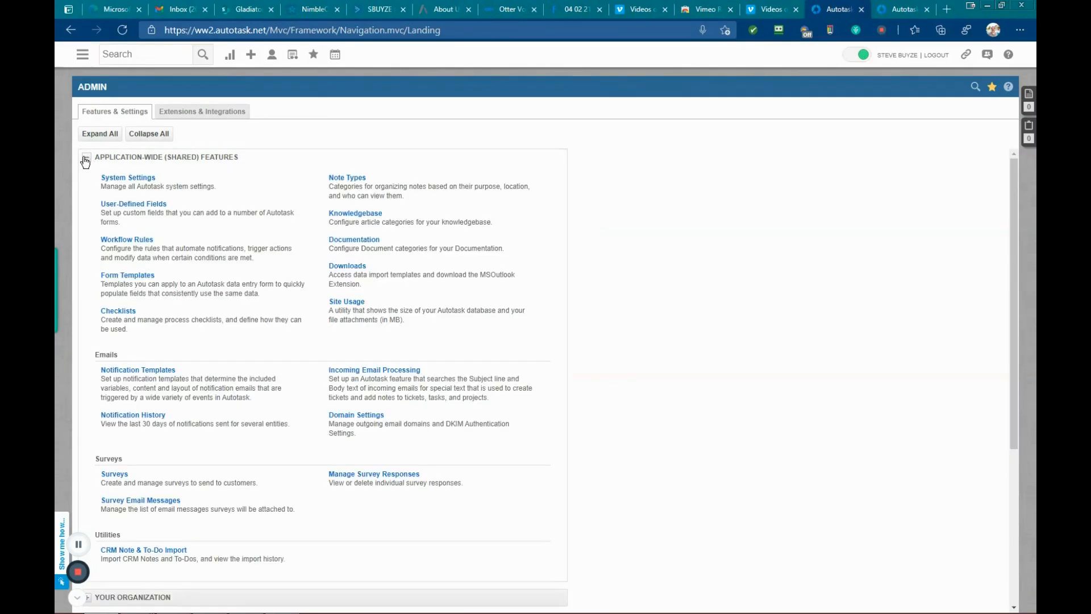
click(136, 240)
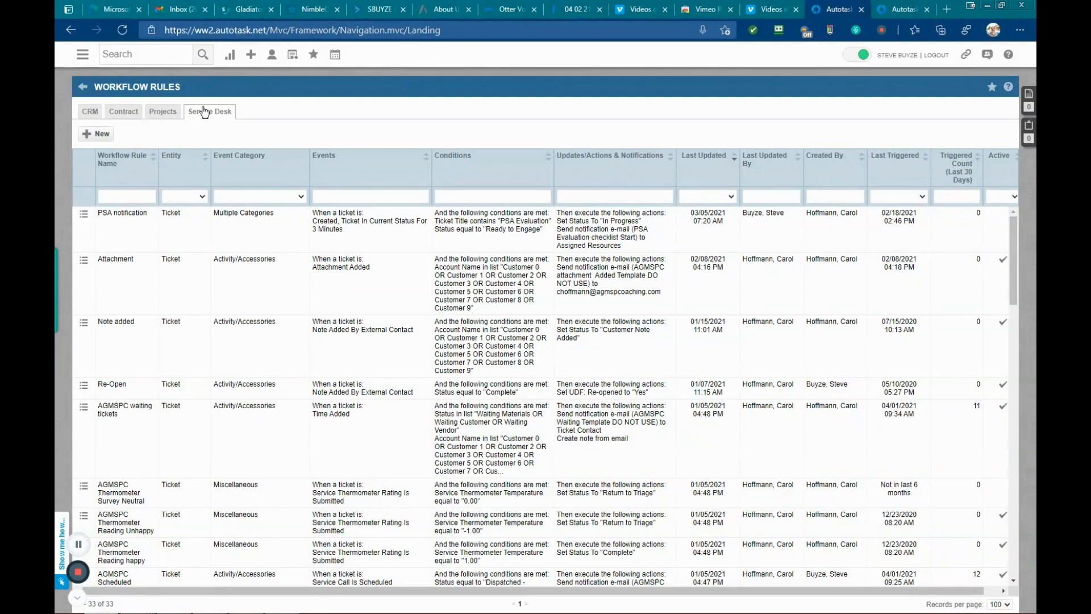
Step: Start a new Service Desk workflow rule and reposition its editor window over the rules list
click(106, 133)
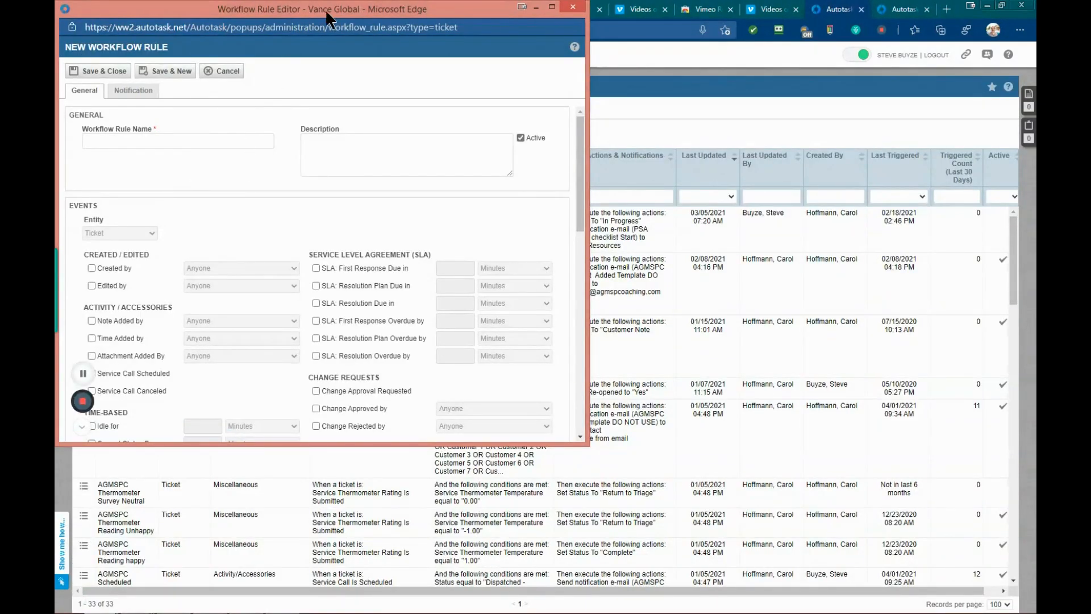
drag(443, 8, 759, 60)
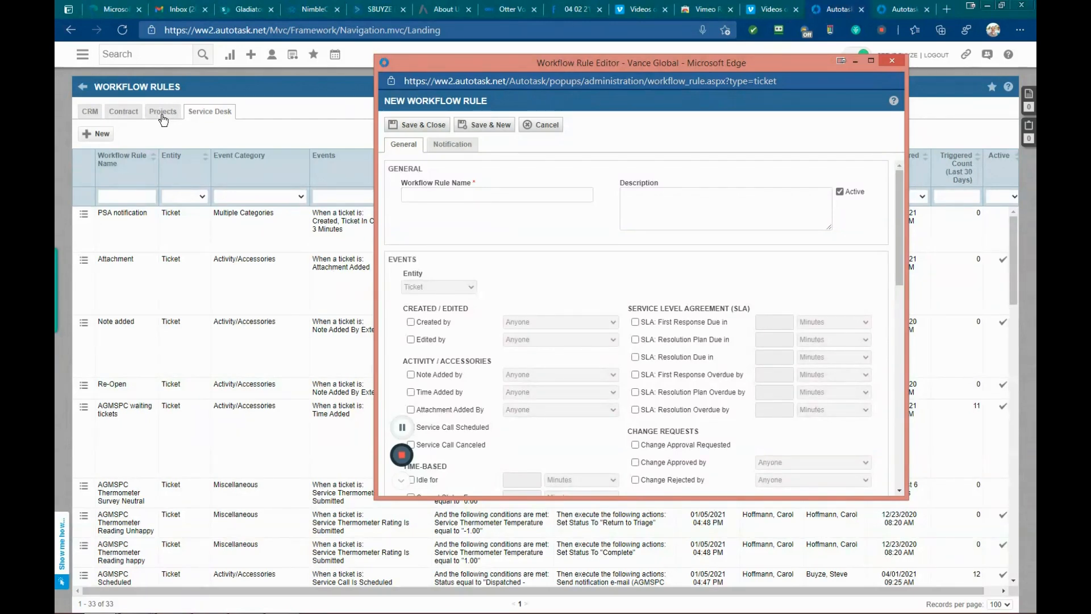
drag(452, 63, 159, 55)
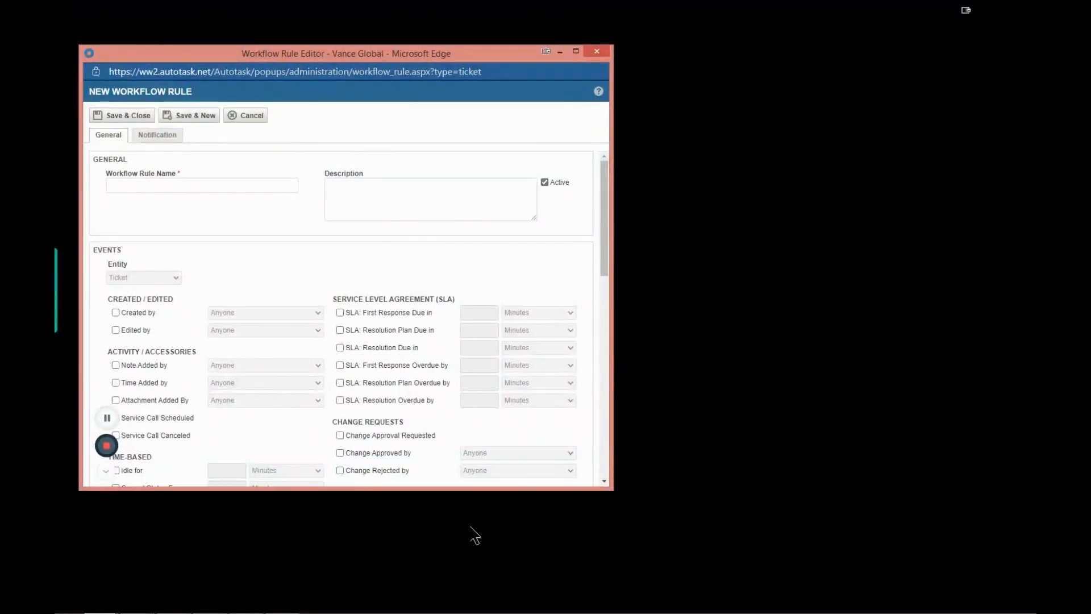
Step: Bring back the main Autotask browser window and return to the Workflow Rule Editor in front of it
mouse_move(273, 611)
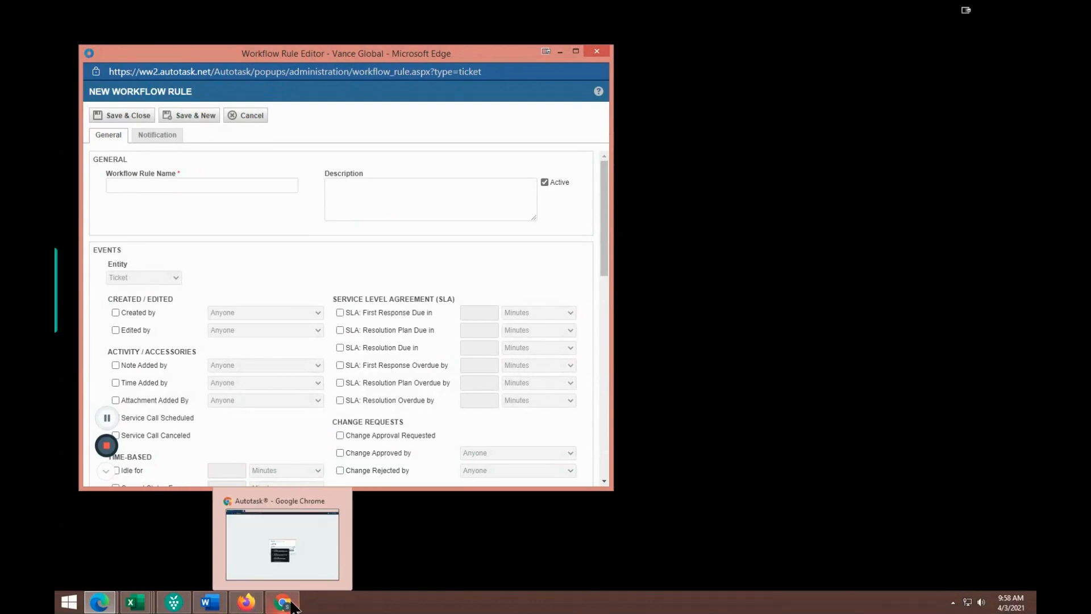
mouse_move(93, 607)
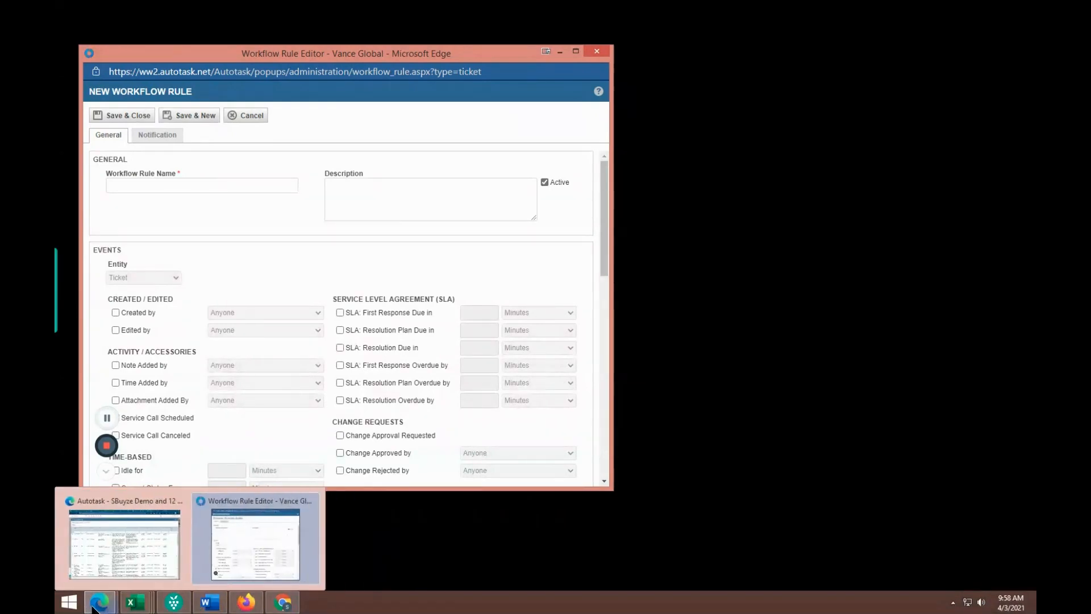
click(119, 574)
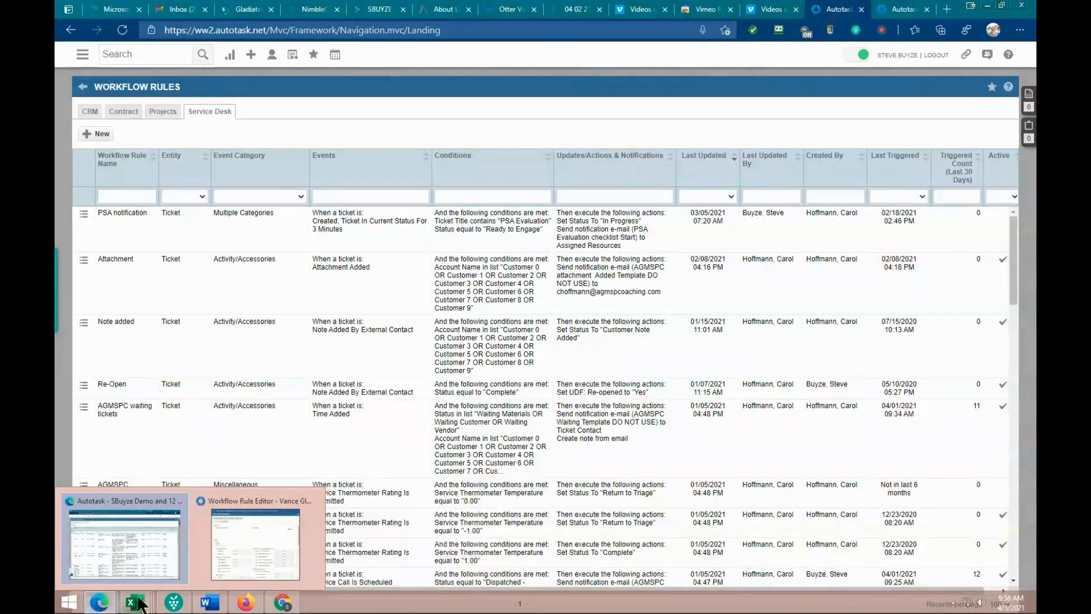
click(232, 566)
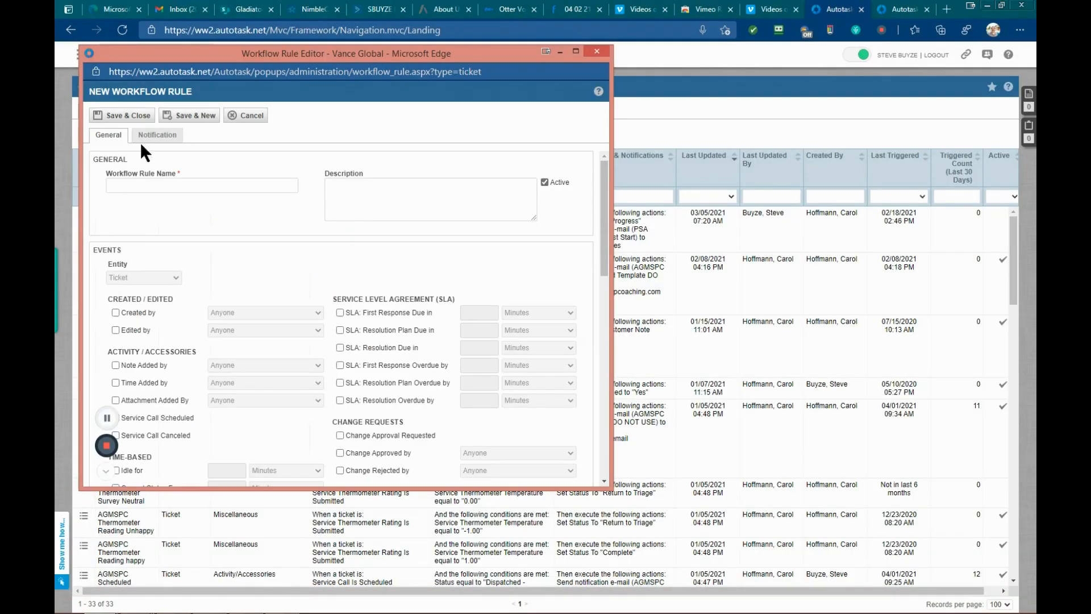
Step: Name the new workflow rule "Add Onsite Checklist"
click(166, 183)
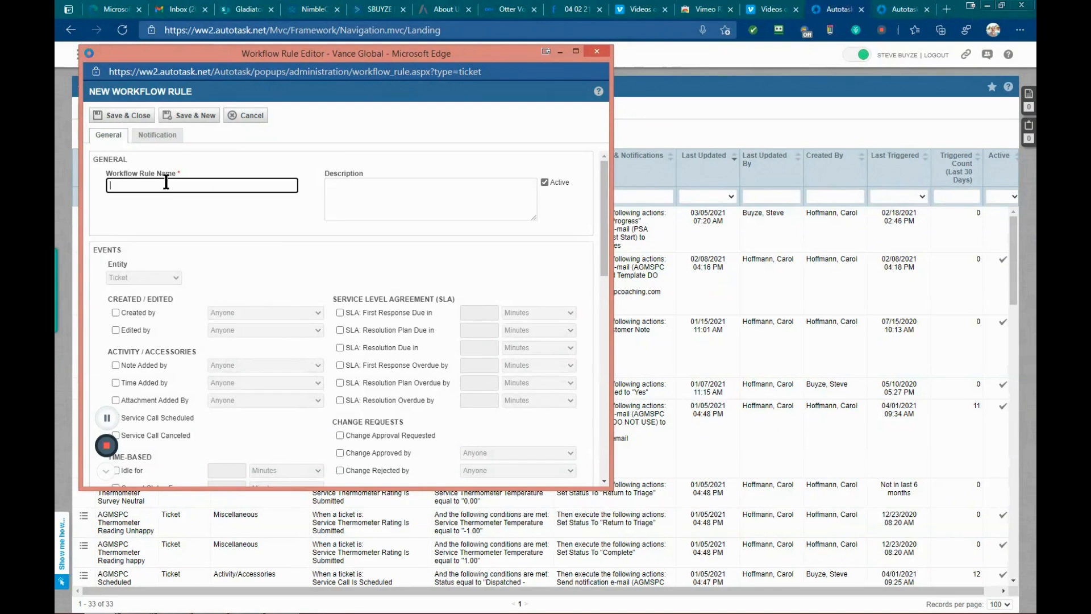
text(Add Onsite Chec)
key(BackSpace)
key(BackSpace)
key(BackSpace)
Step: Enter the rule description "For Demonstration purpose only showing a Gladaitor how to add checklist vis WFRs"
click(344, 187)
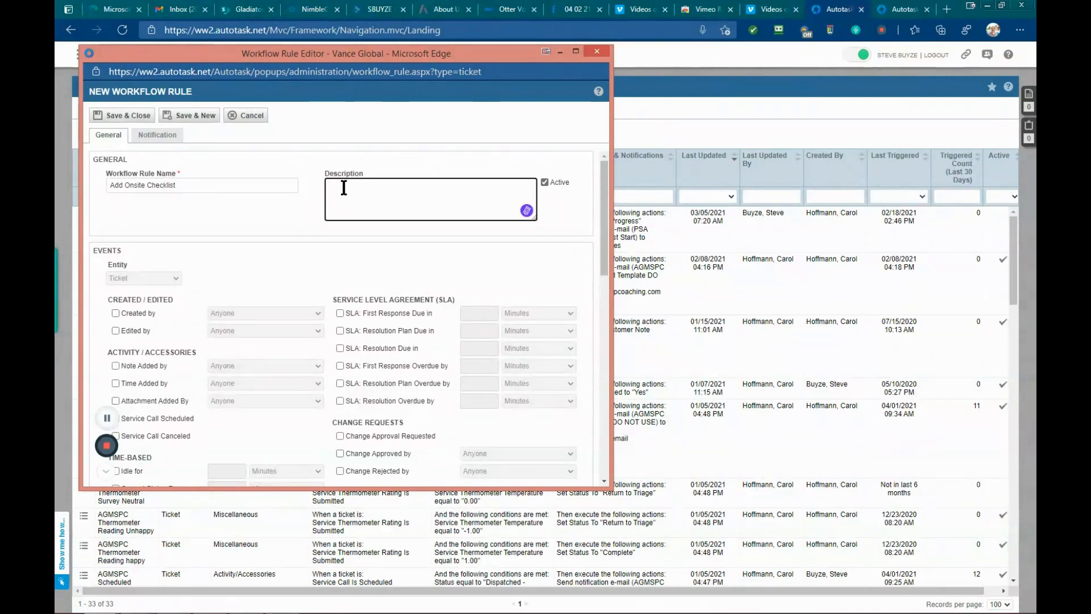
text(For)
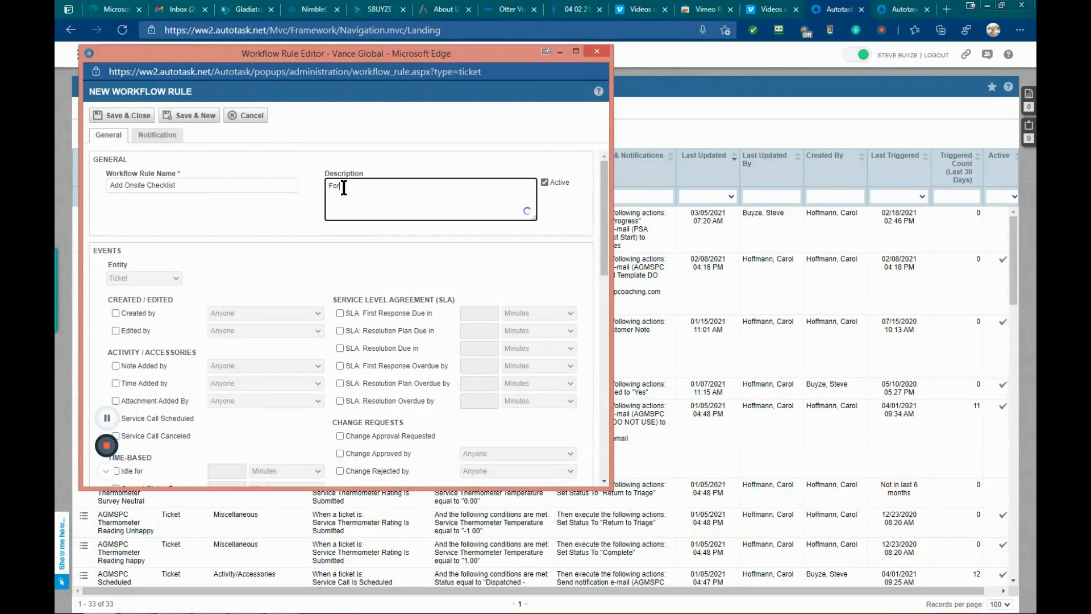
text( demonstration purpose onl)
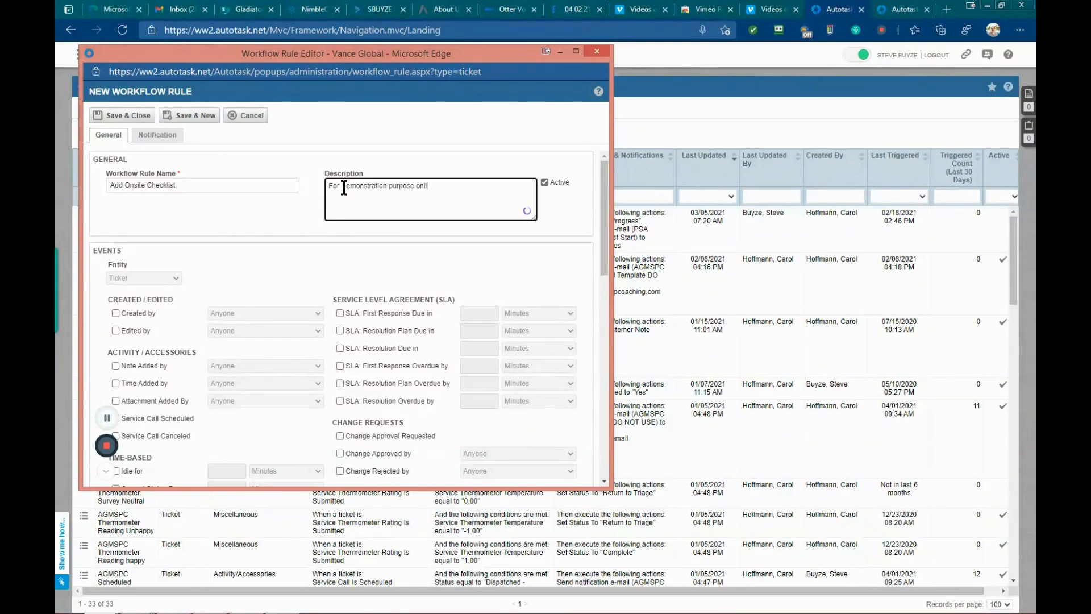
text(y )
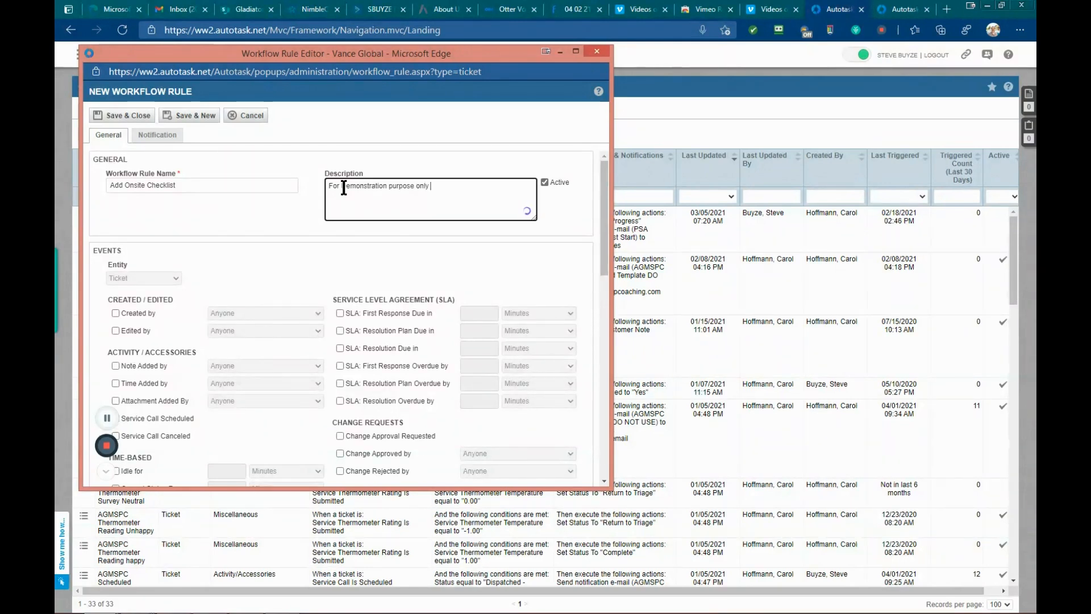
text(showing a )
text(Glas)
text(s)
text(itor how)
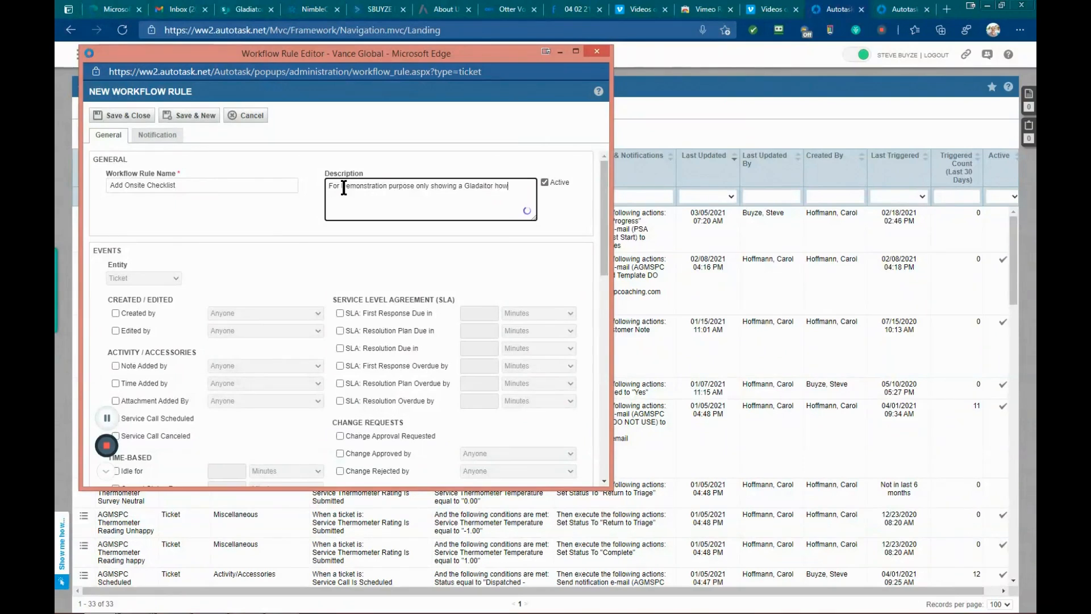
text( to add checklist vis WFRs)
click(328, 248)
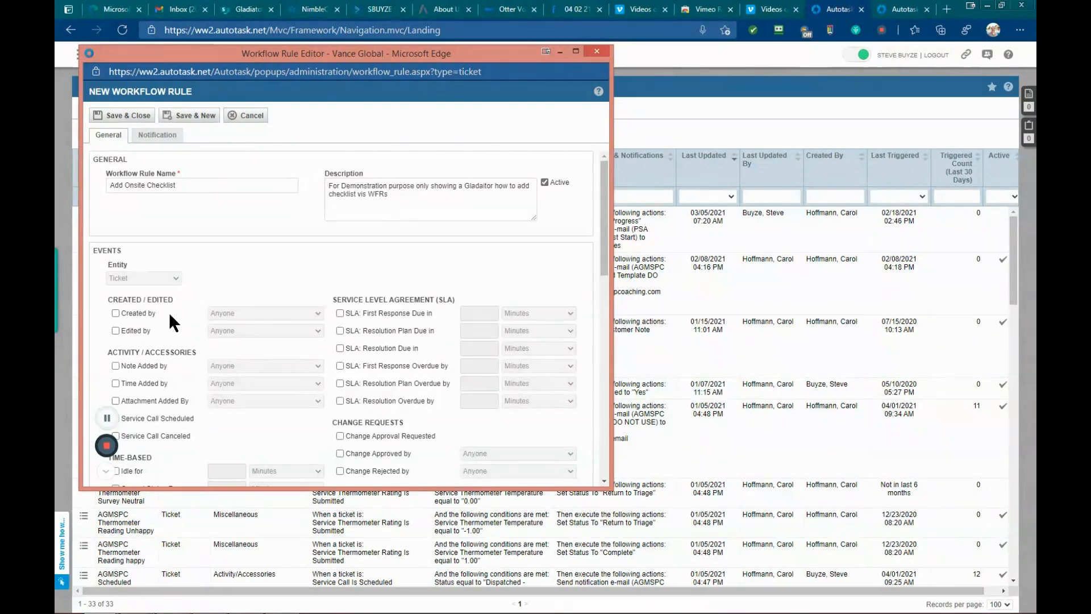
Step: Trigger the rule when a ticket is created by anyone, with the condition Status equal to Dispatched - On-site
click(115, 312)
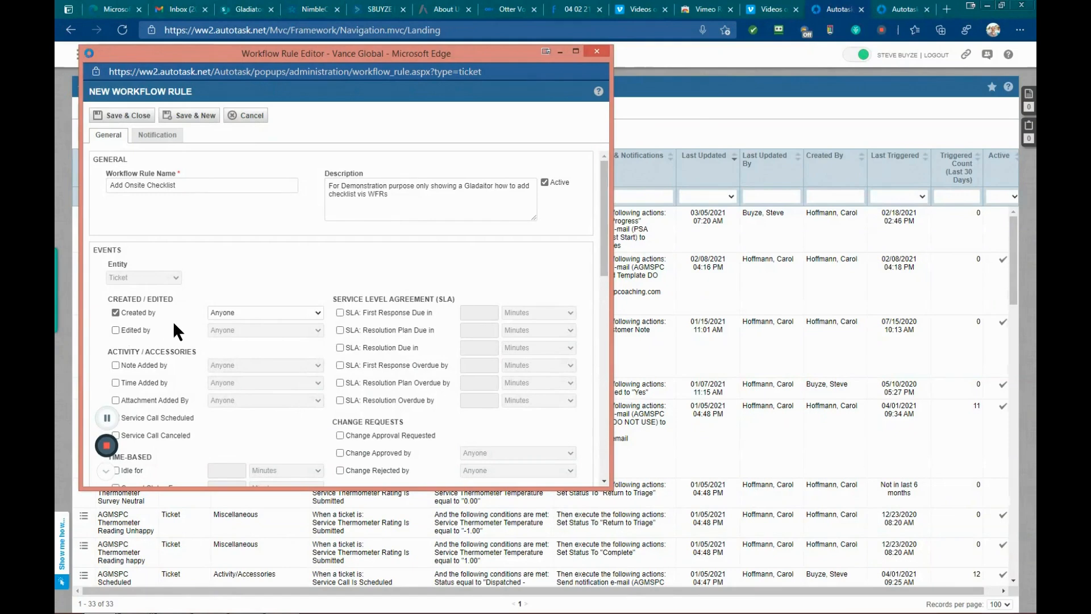
scroll(166, 315, down, 2)
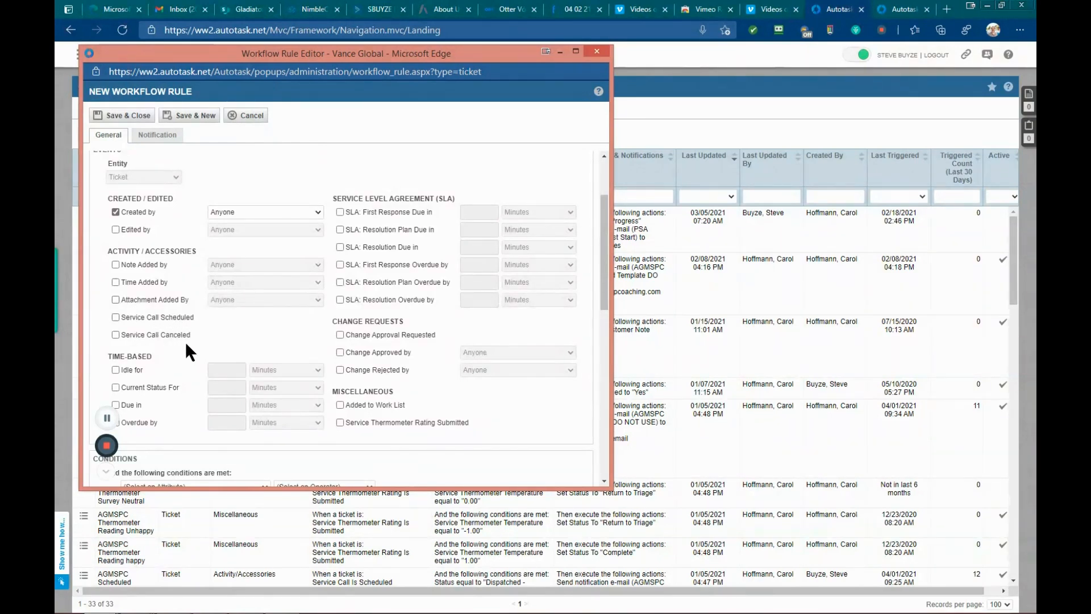
scroll(186, 342, down, 1)
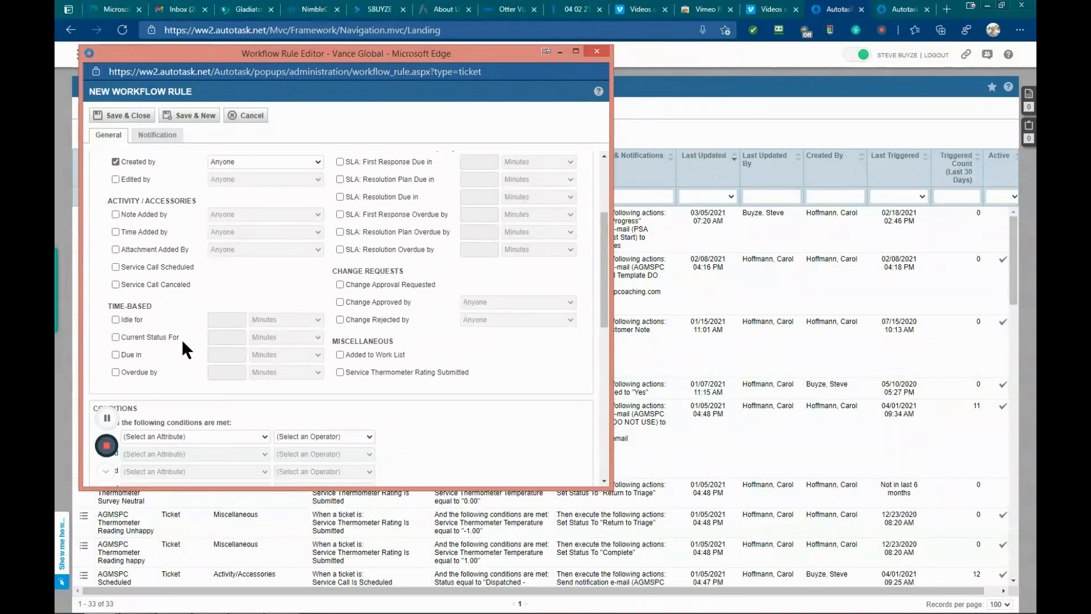
scroll(182, 339, down, 1)
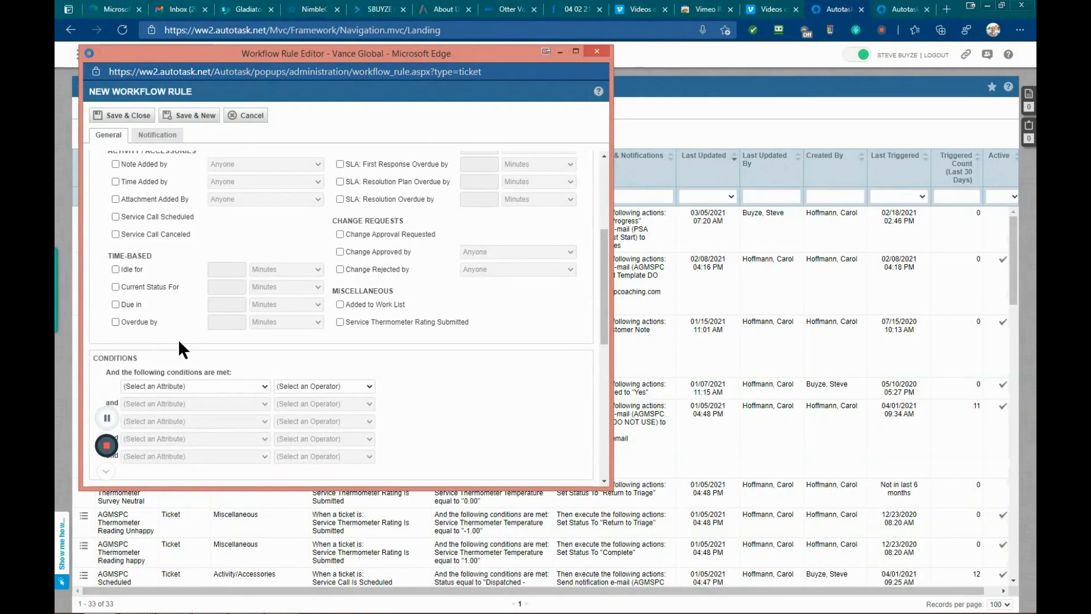
click(263, 387)
drag(312, 412, 303, 448)
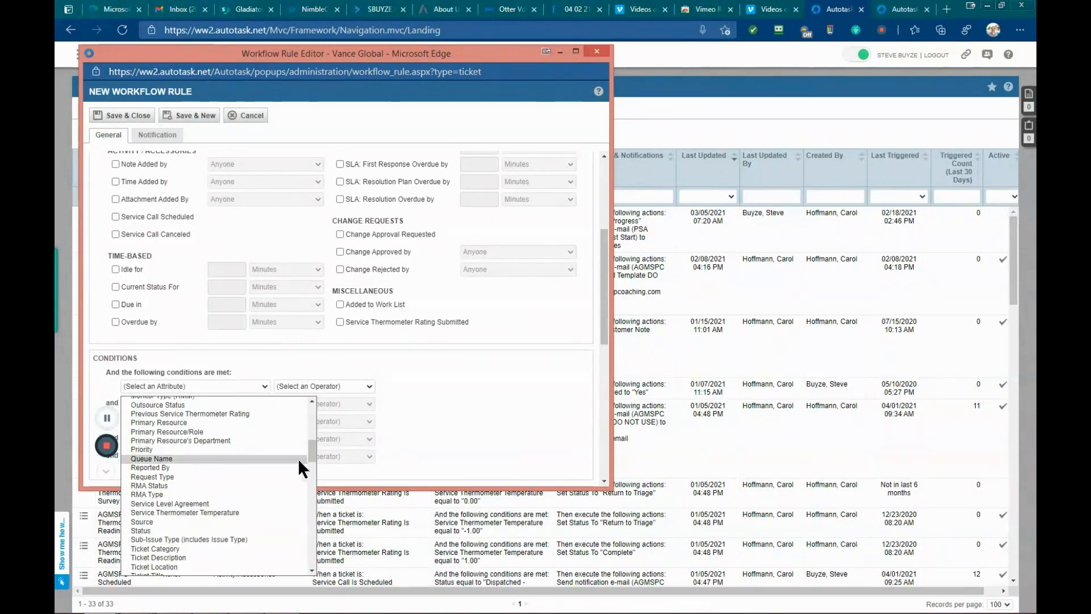
click(278, 526)
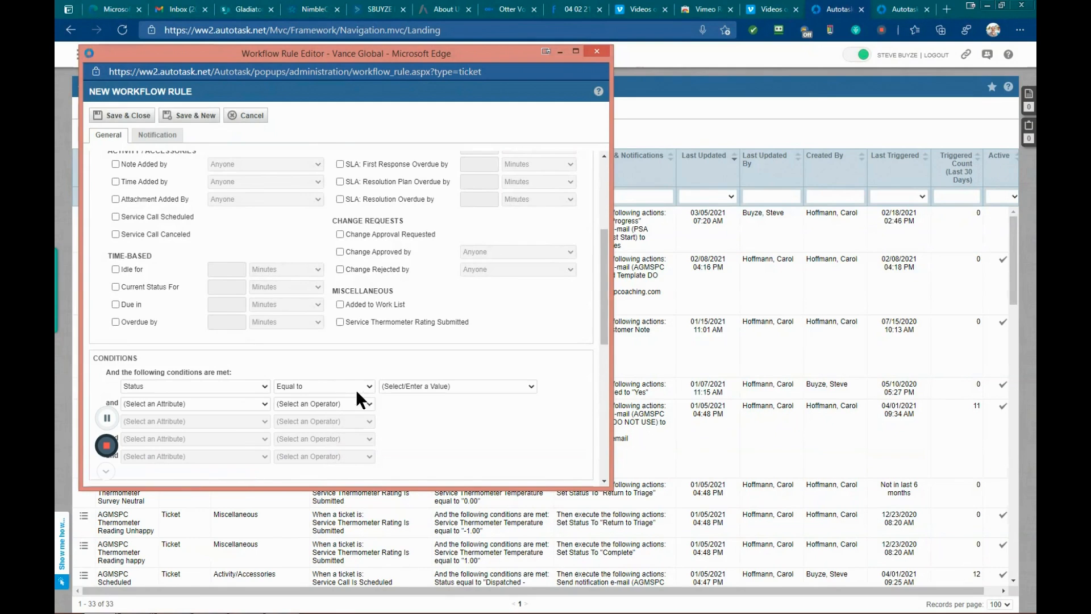
click(532, 387)
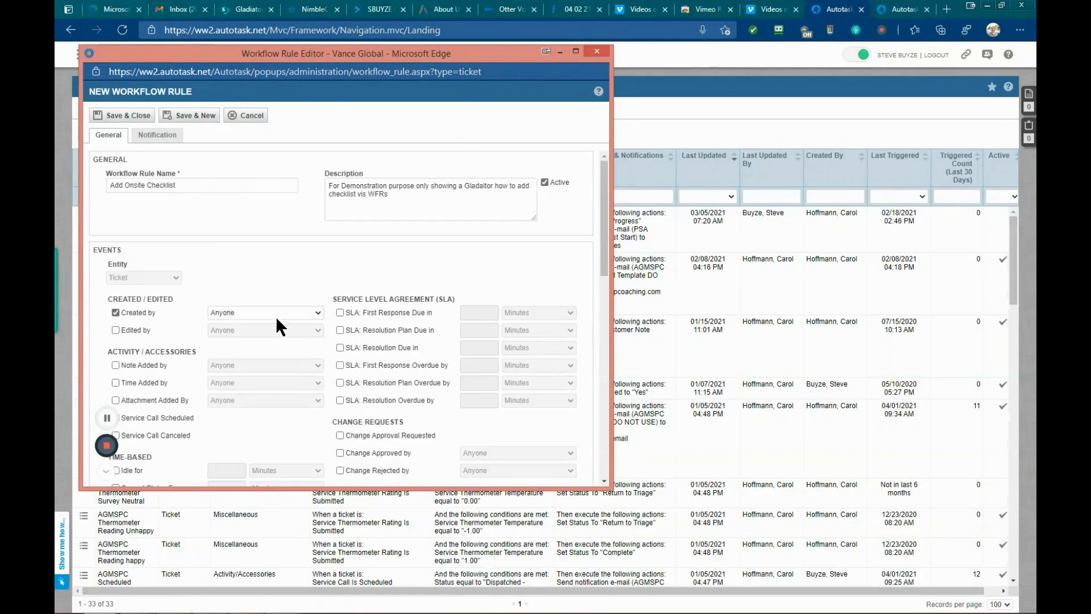
Step: Review the rule's event and condition settings and the ticket attributes available for updates
scroll(274, 311, down, 4)
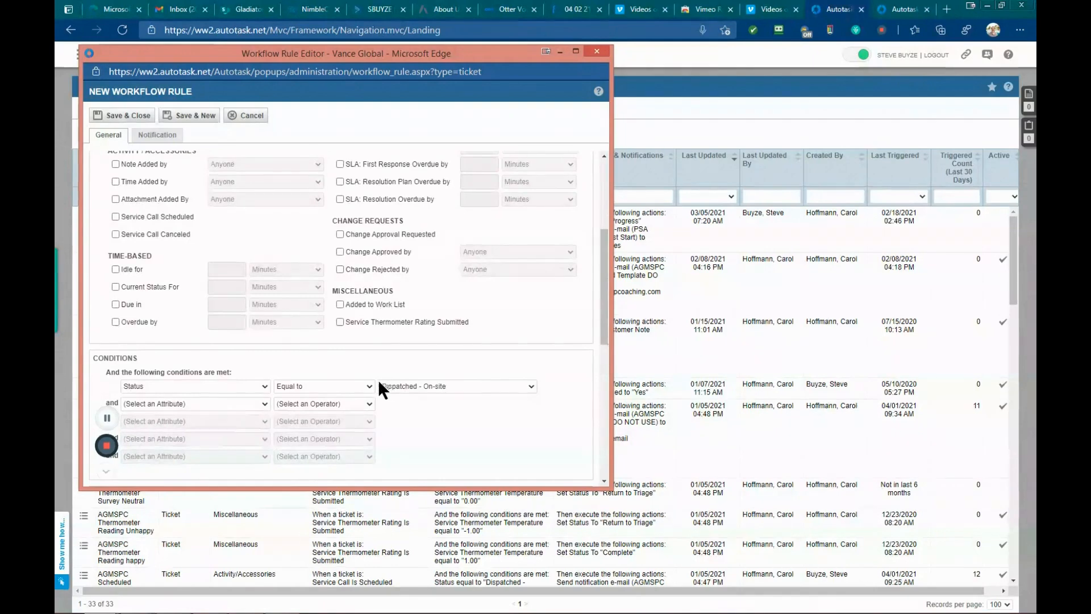
scroll(320, 348, up, 4)
scroll(321, 348, down, 4)
scroll(326, 332, up, 2)
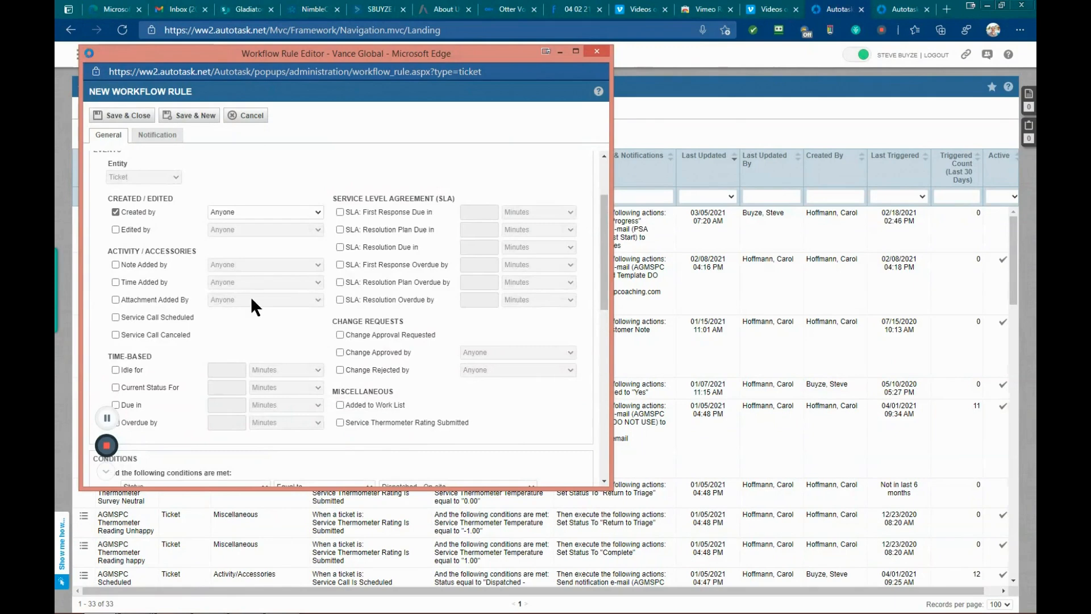
scroll(251, 298, down, 3)
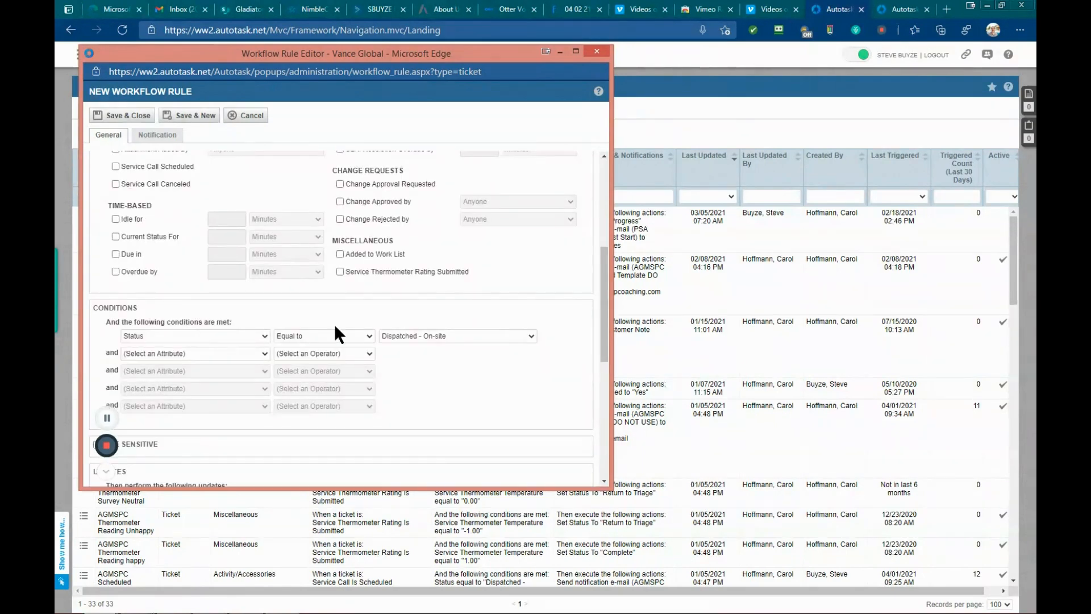
scroll(419, 374, down, 4)
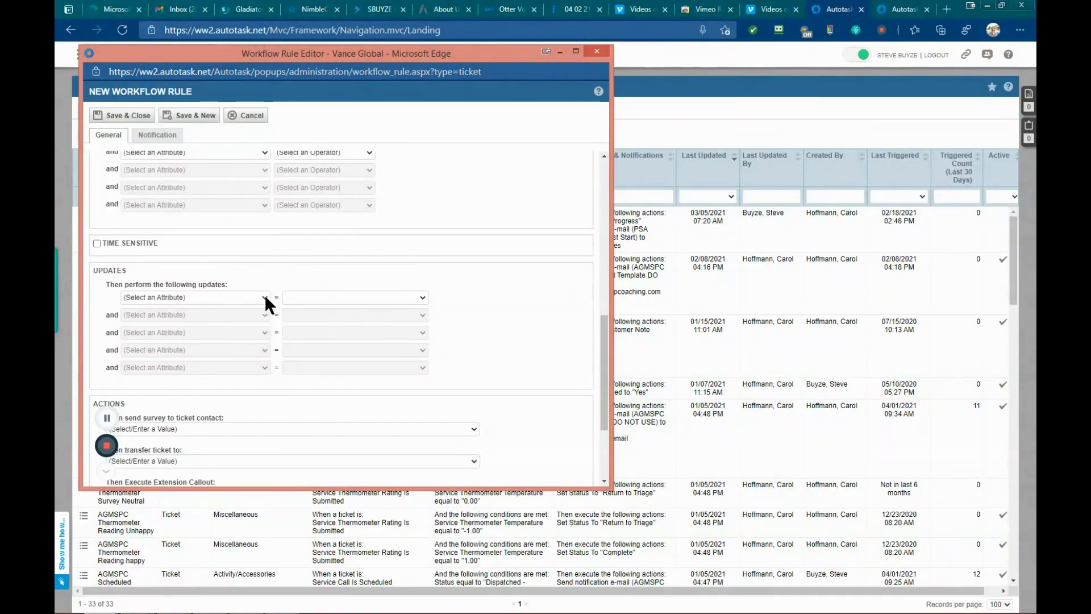
click(265, 297)
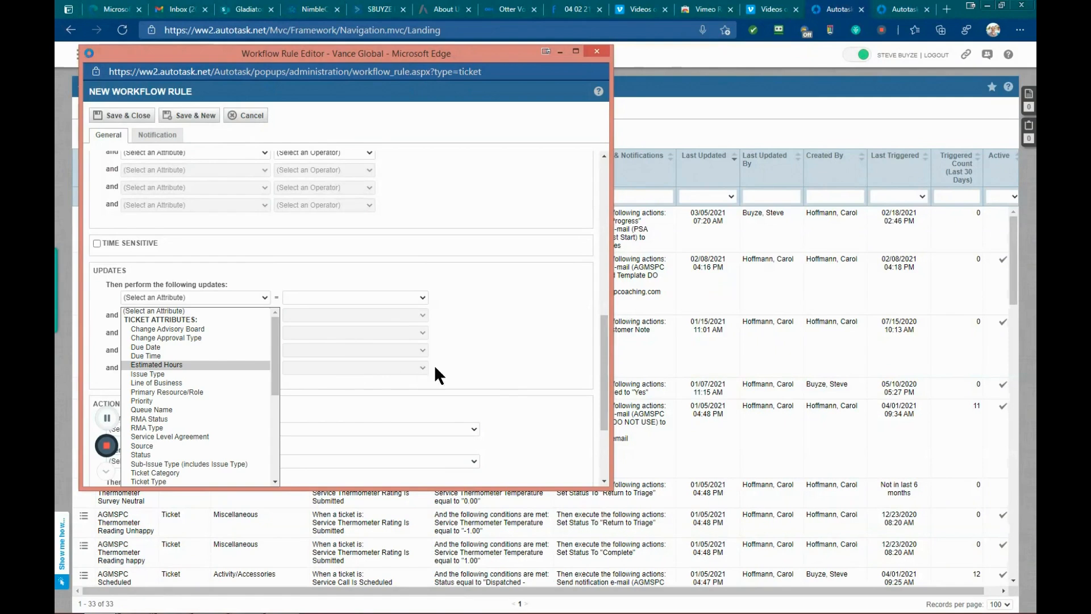
click(489, 363)
Step: Set the rule's action to add items from the Onboarding Computer checklist to the ticket's checklist
scroll(486, 360, down, 2)
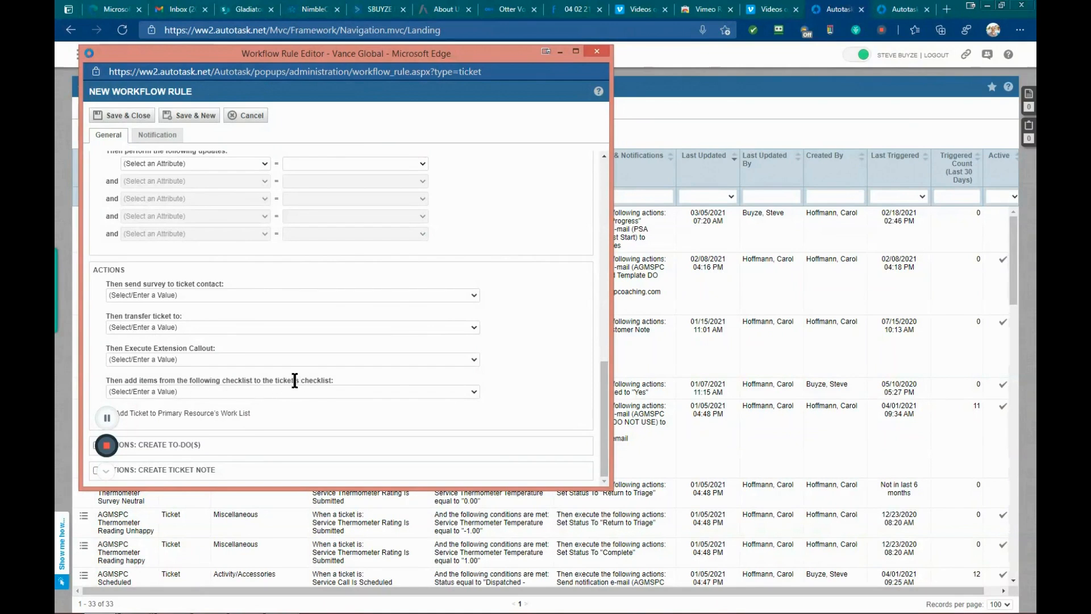
click(475, 391)
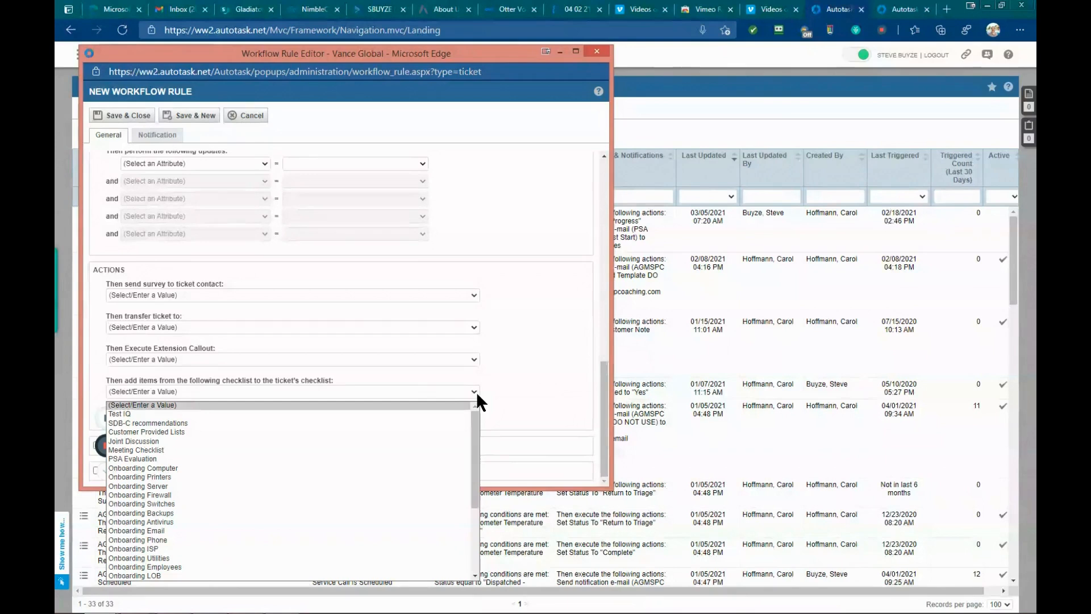
mouse_move(474, 426)
mouse_down()
mouse_move(476, 490)
mouse_move(482, 430)
mouse_up()
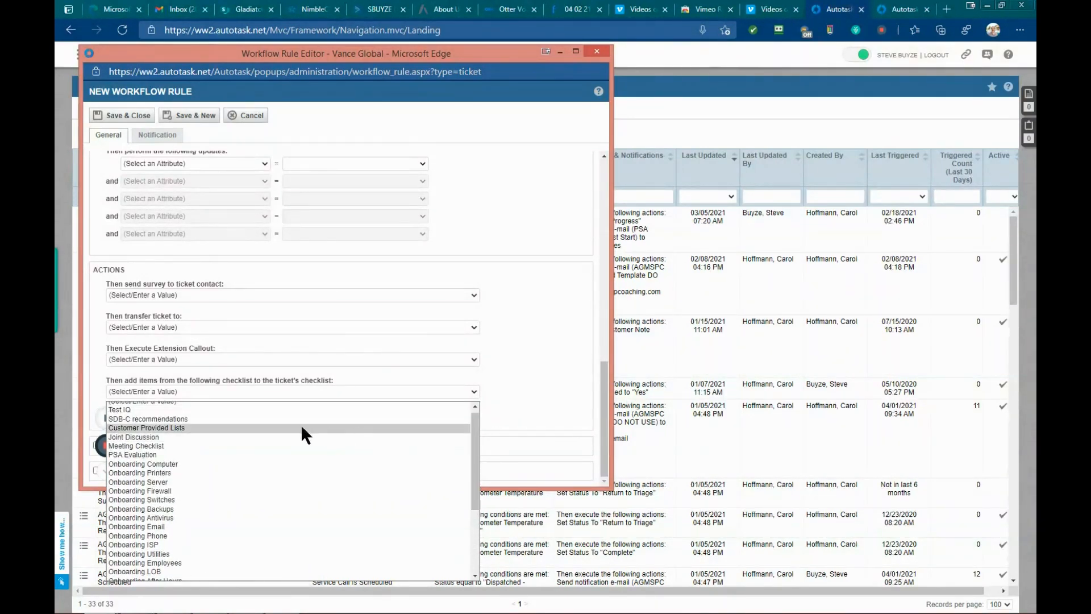
click(177, 463)
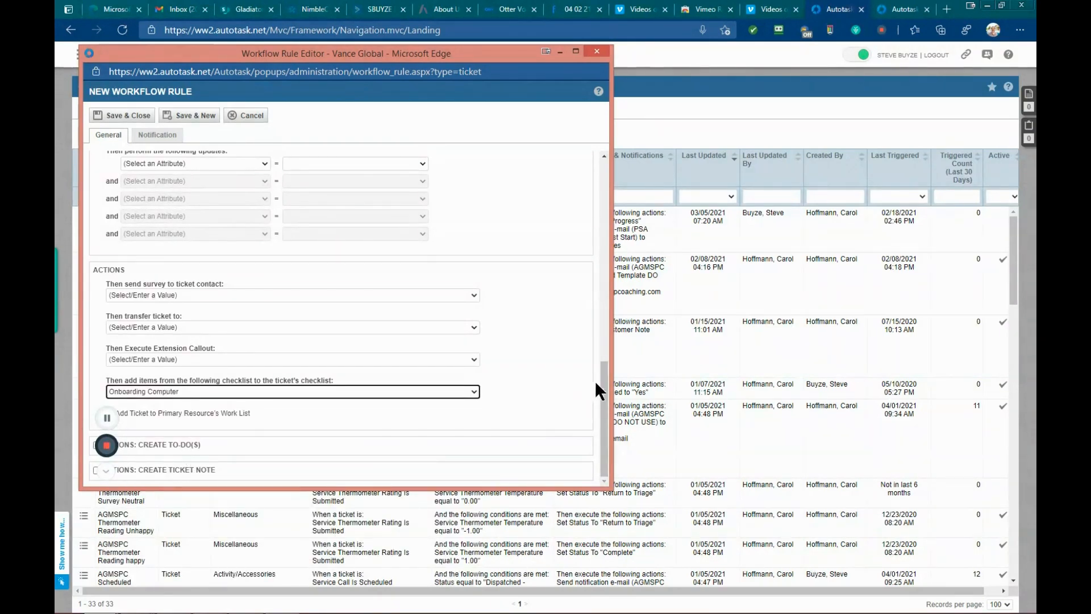
Step: Save the new workflow rule and close its editor
drag(603, 390, 593, 377)
scroll(592, 373, up, 15)
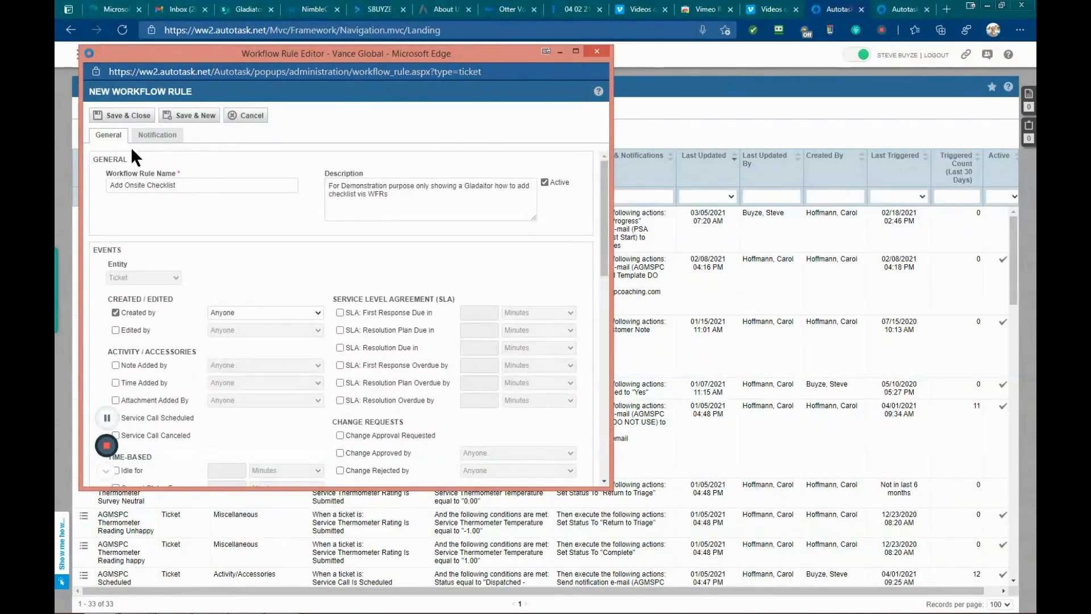
click(137, 116)
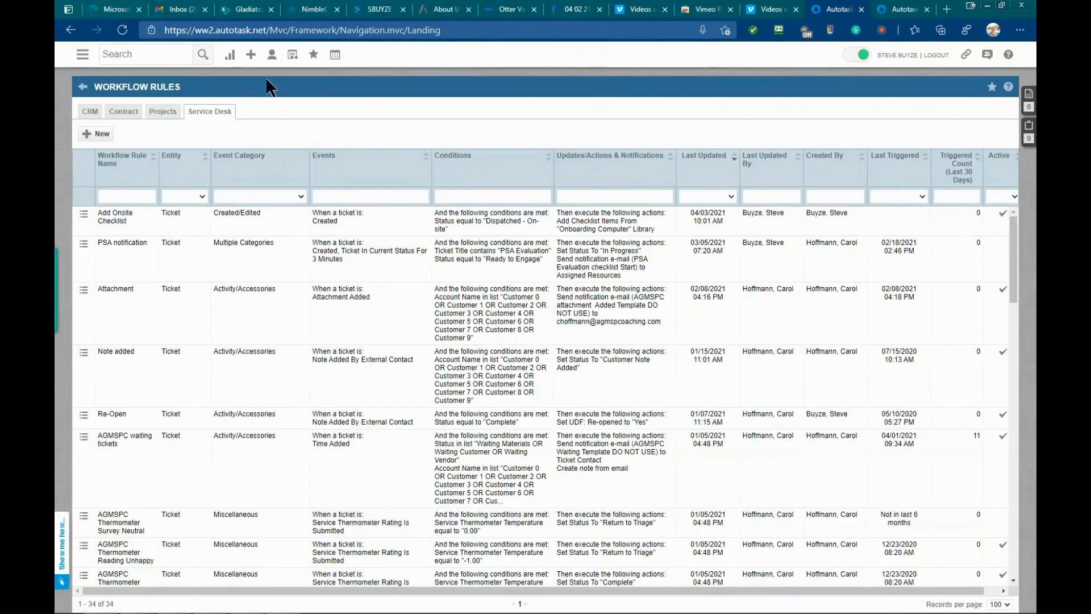
Step: Start a new Service Desk ticket and apply the SSR - Small Service Request template to it
mouse_move(254, 60)
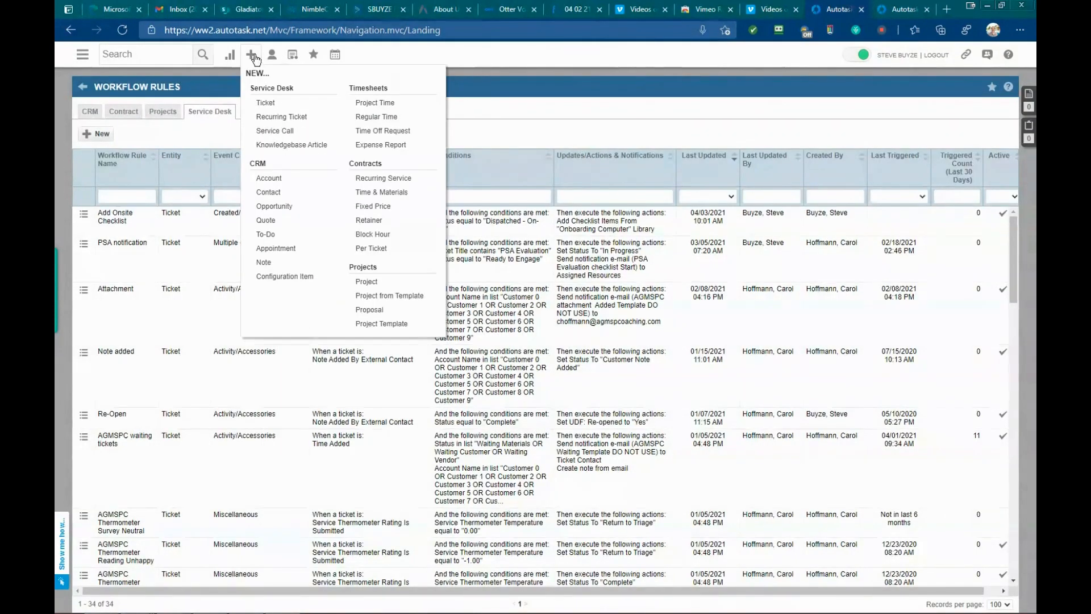
click(264, 107)
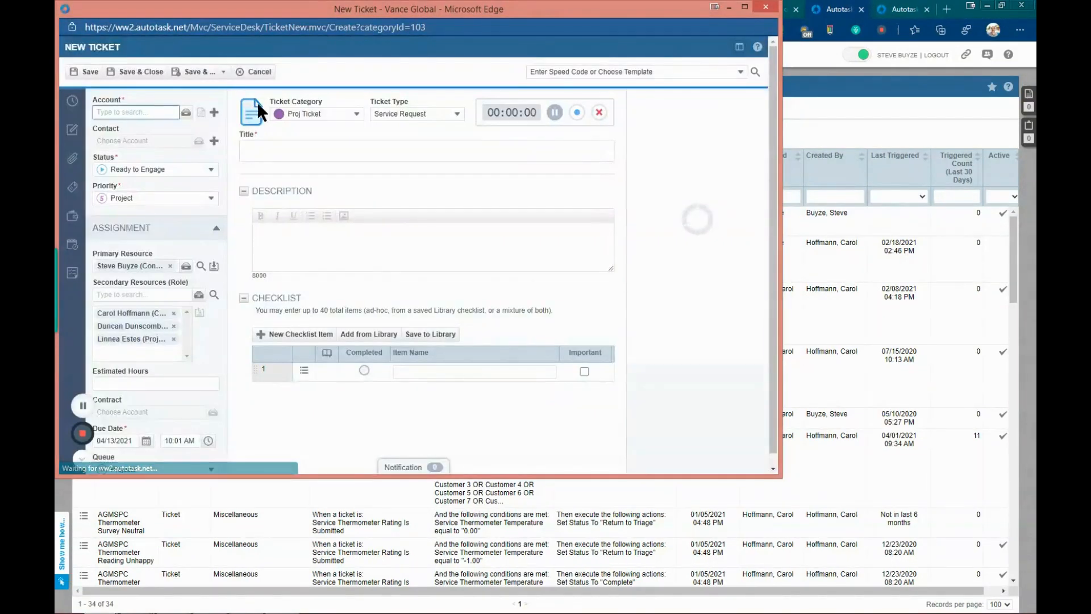
click(739, 72)
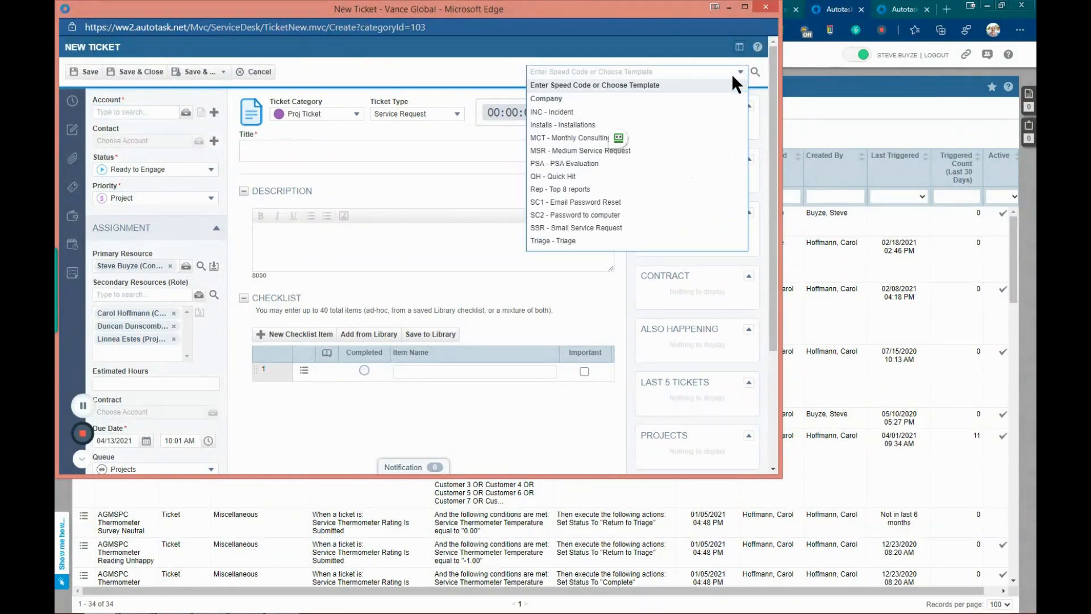
click(609, 229)
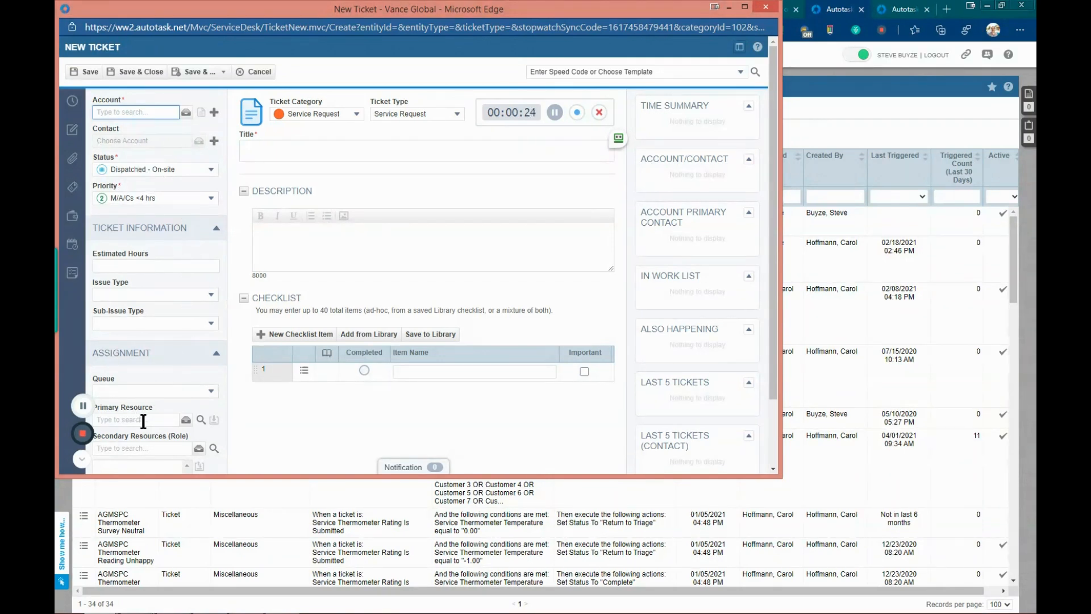
Step: Title the ticket "Demonstration" and enter the description "This ticket was used to show how a WFR adds A checklist to a ticket"
click(303, 155)
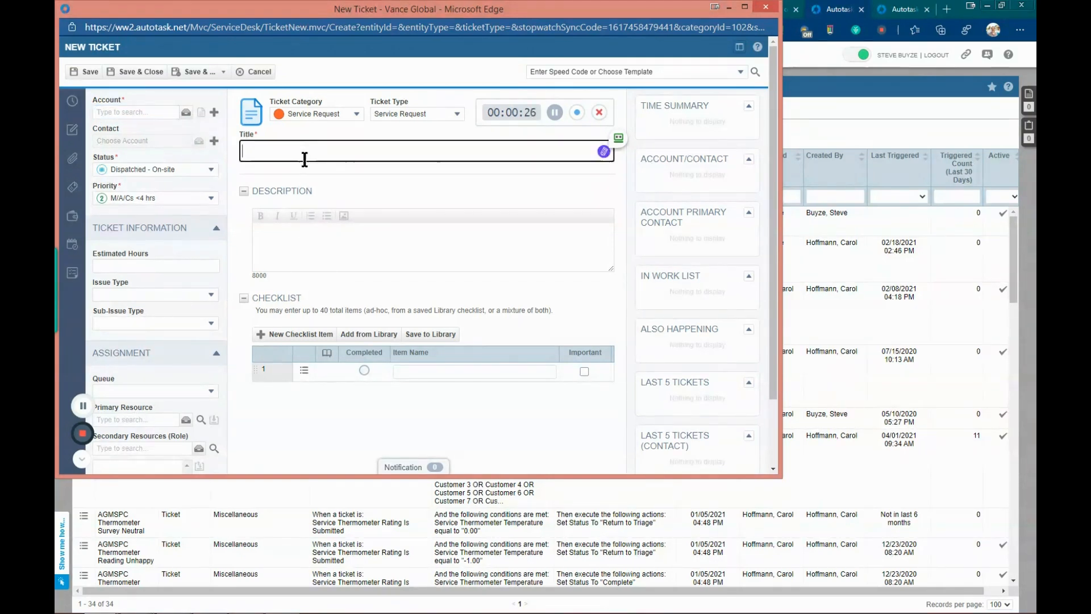
text(De)
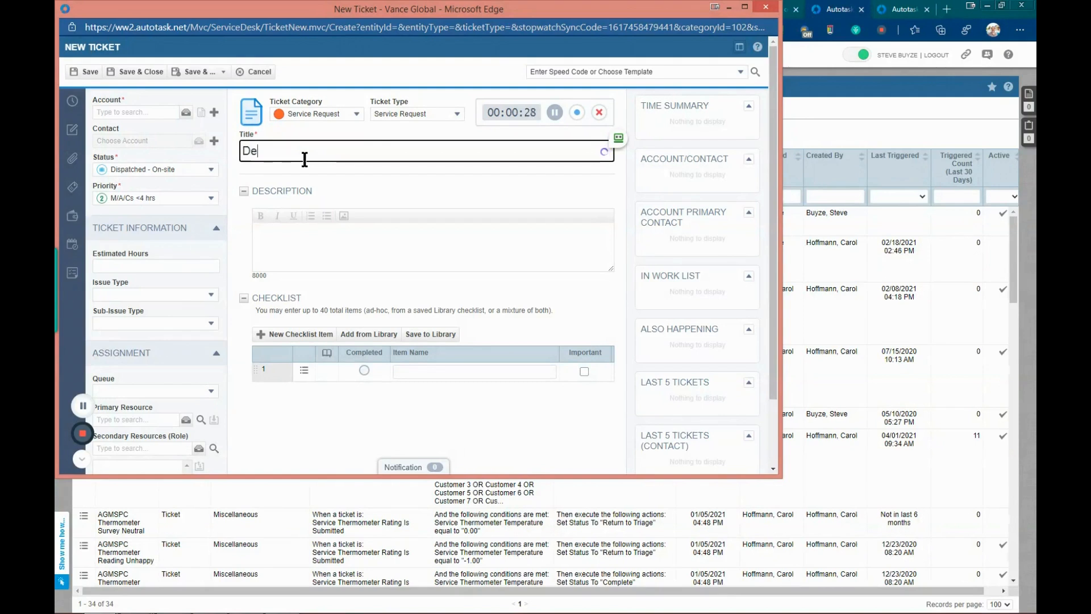
text(monstration)
click(316, 231)
text(This ticket was use)
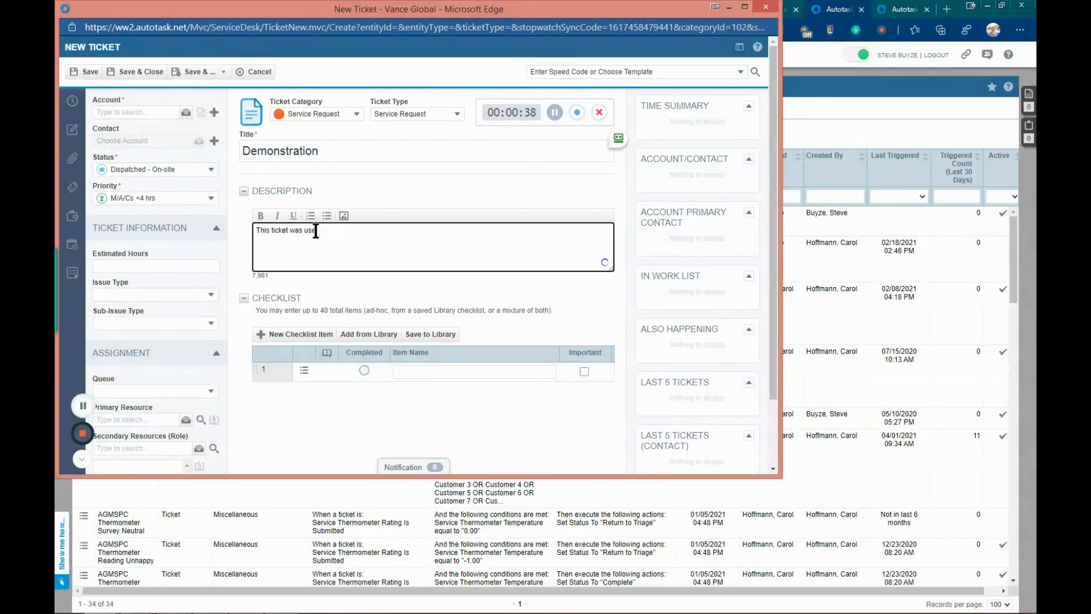
text(d to show how a WFR adds A checklist to a ticket)
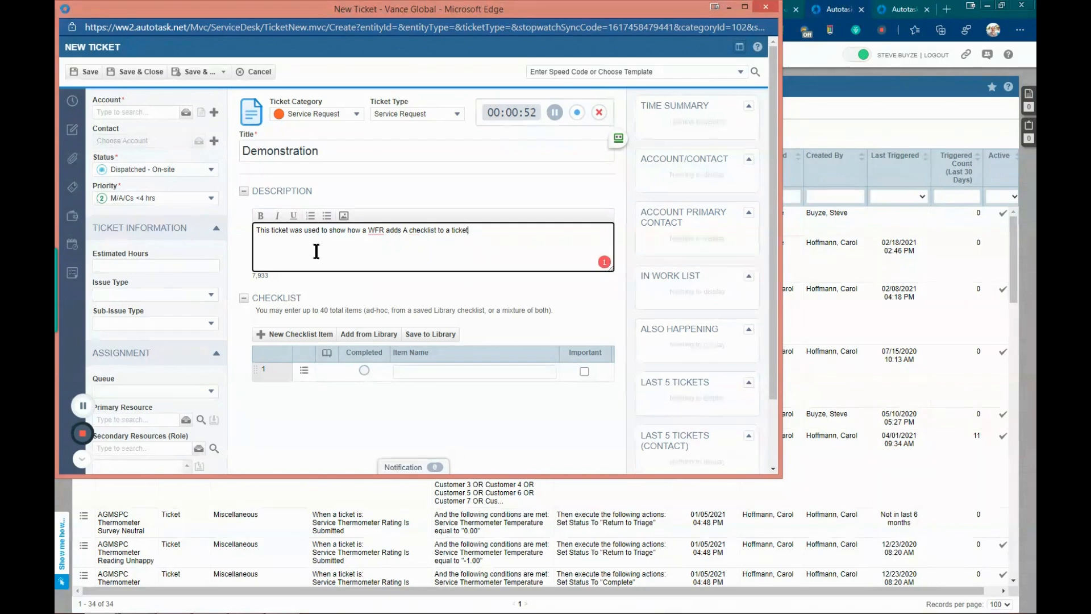
Step: Assign Three Technician (Network Engineer) as the ticket's primary resource and set the work type to Onsite Support
scroll(291, 298, down, 1)
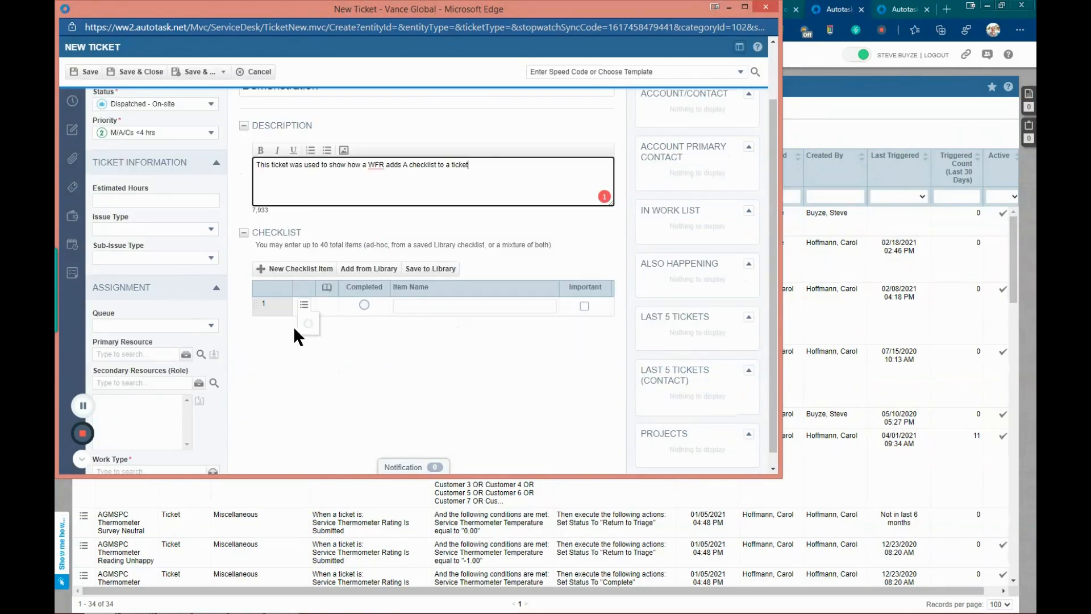
scroll(256, 349, down, 1)
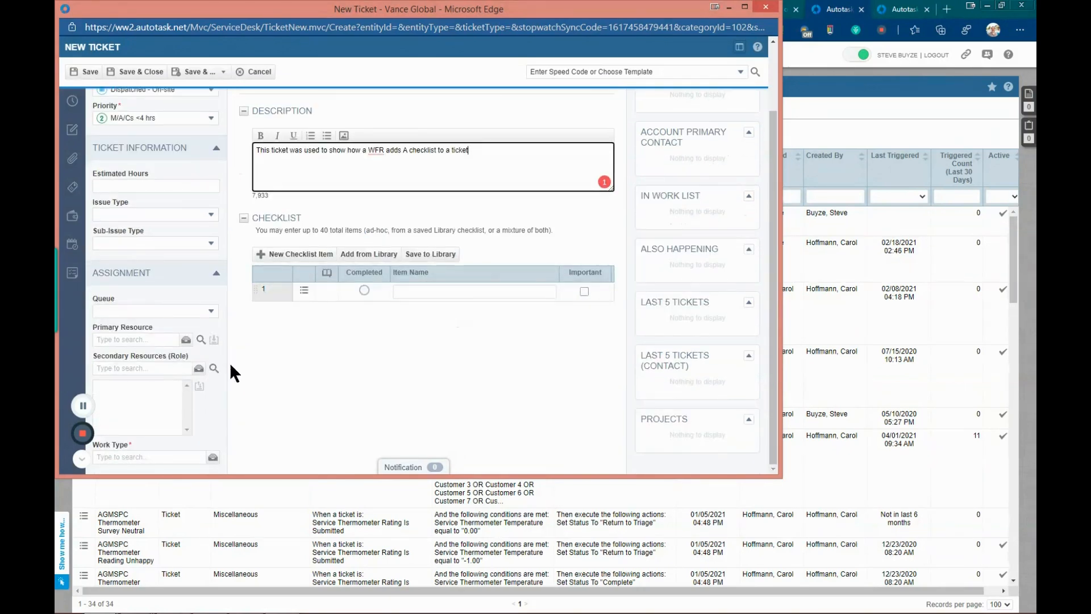
click(151, 341)
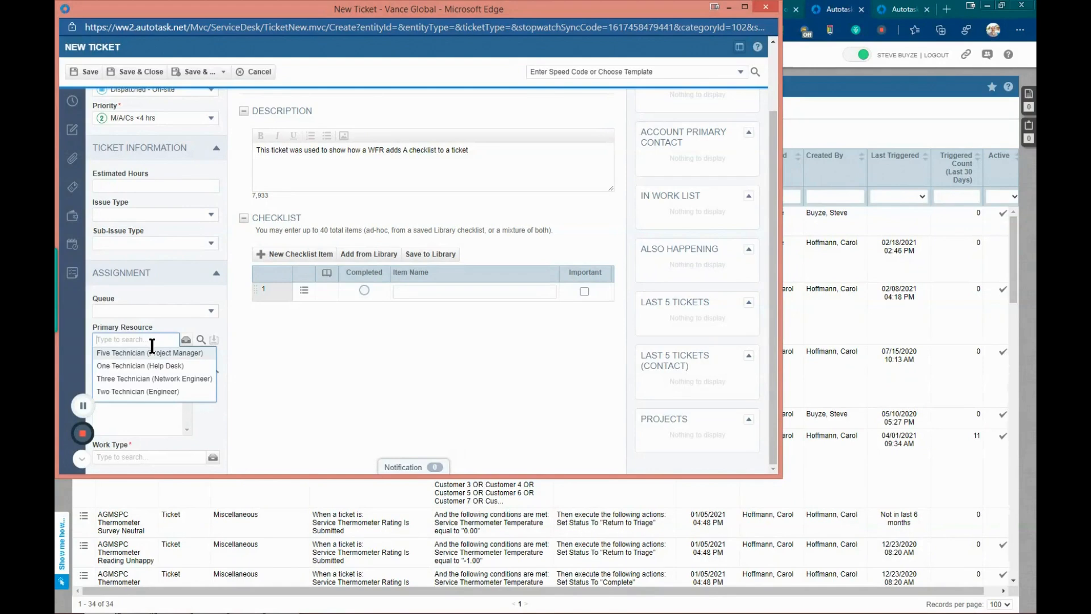
click(175, 379)
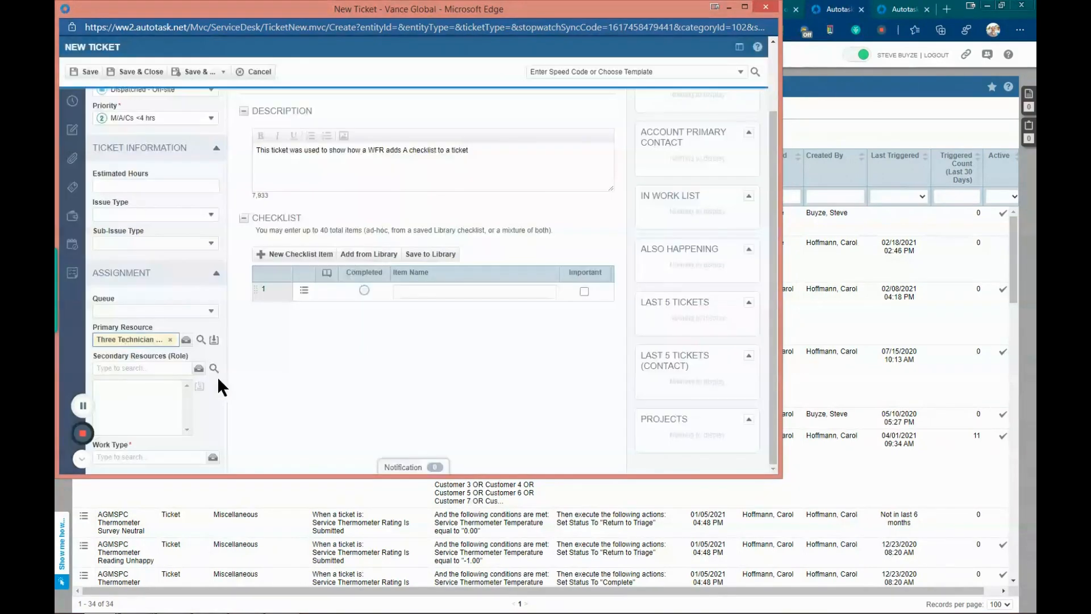
click(170, 456)
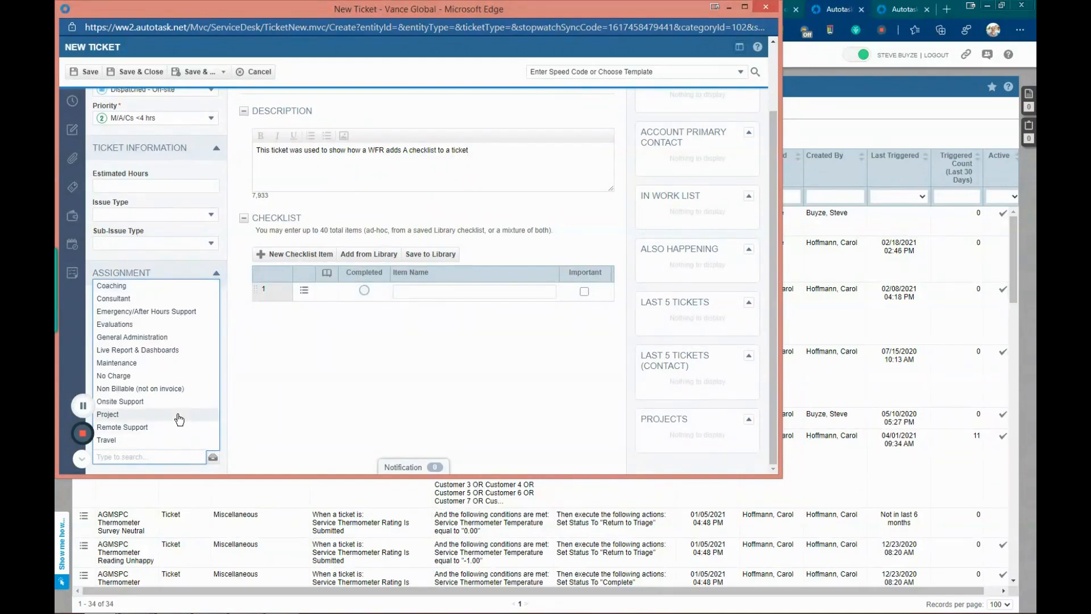
click(151, 402)
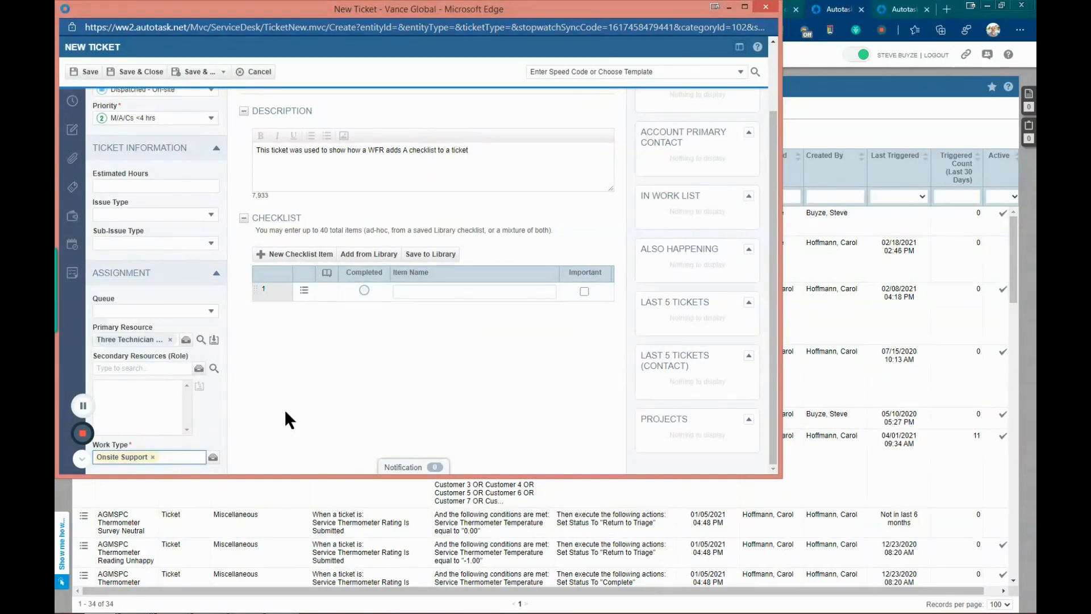
Step: Set the ticket's account to Customer 3 and save the ticket
scroll(441, 312, up, 2)
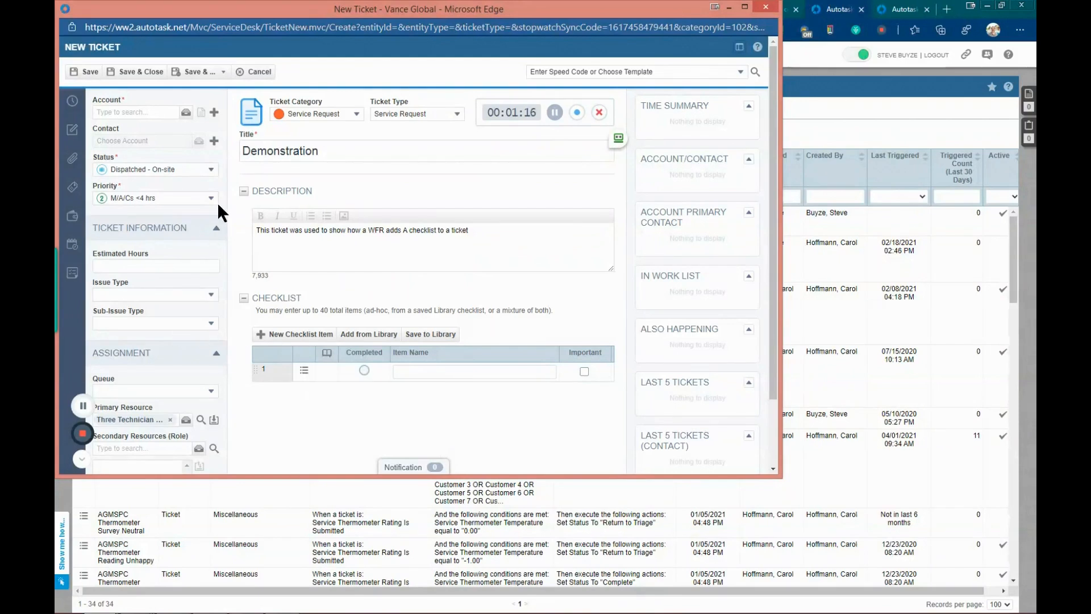
click(146, 112)
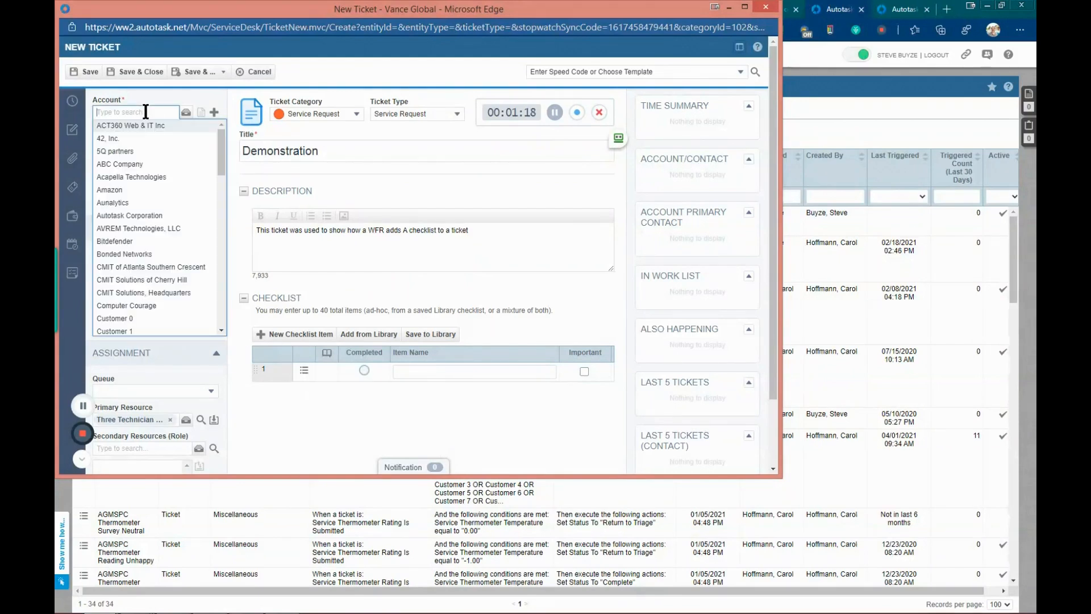
text(c)
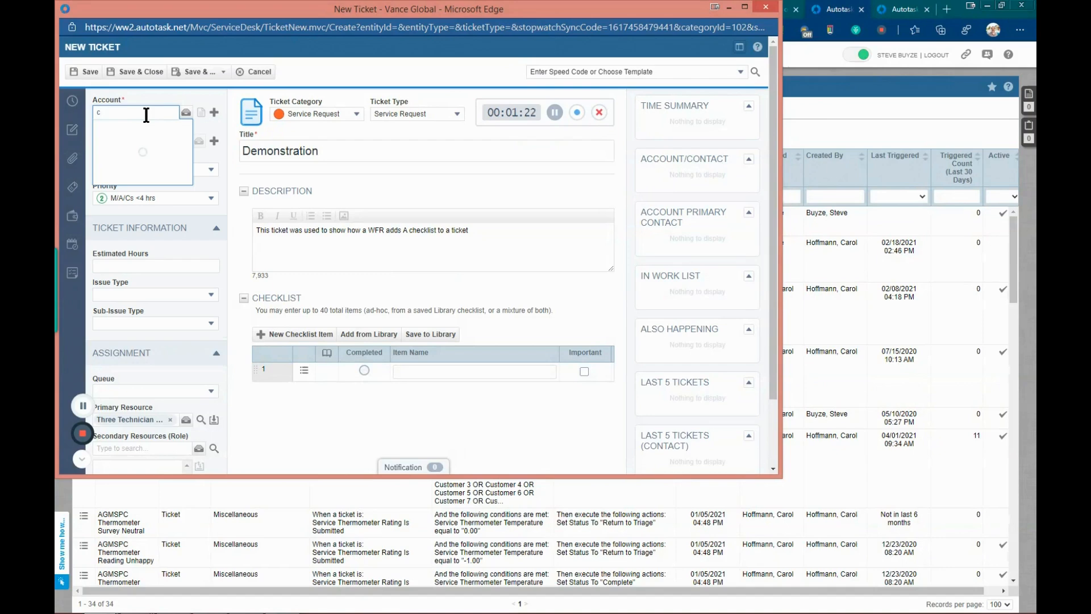
text(ust)
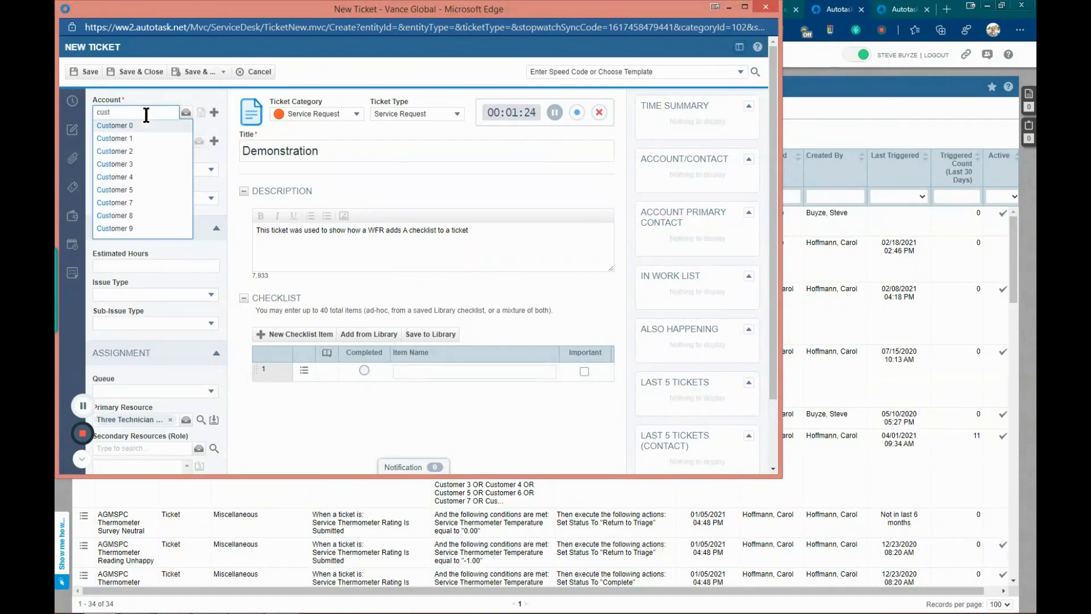
click(112, 165)
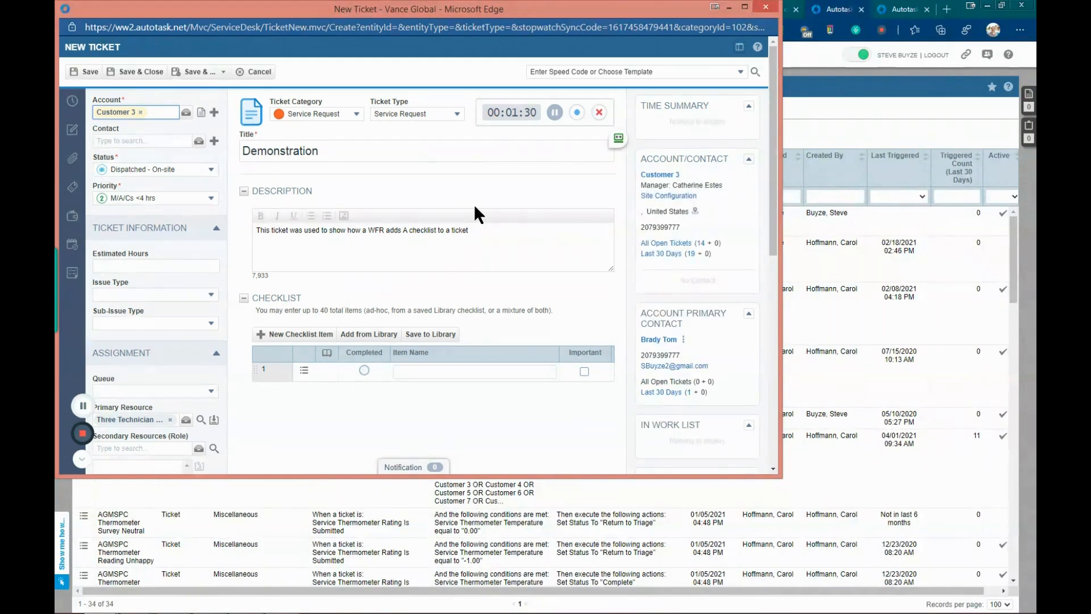
click(84, 72)
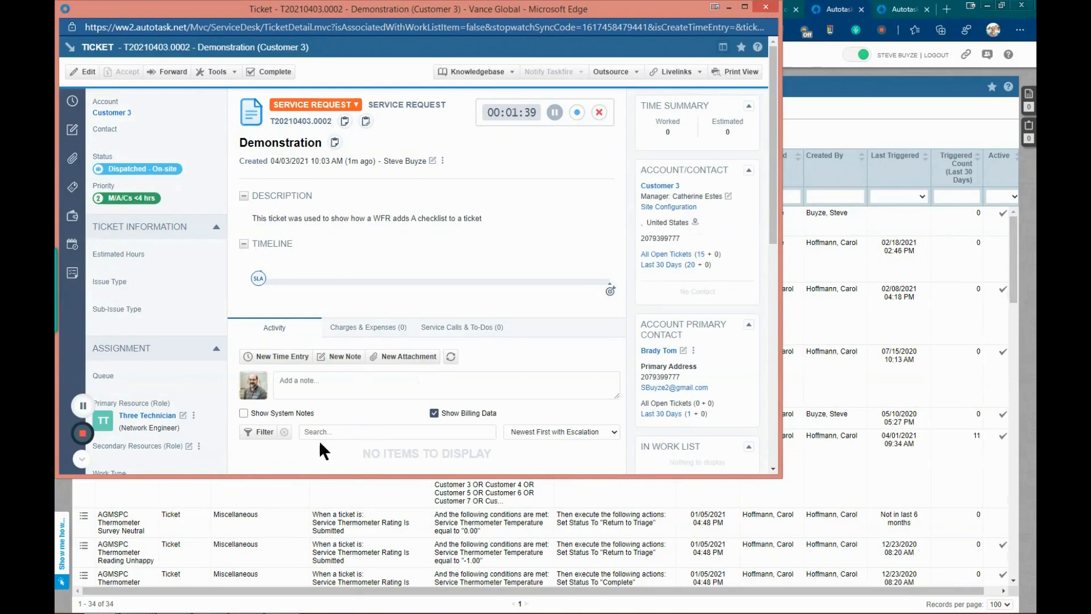
Step: Check the saved Demonstration ticket for checklist items and close it
scroll(310, 404, down, 3)
scroll(309, 405, up, 3)
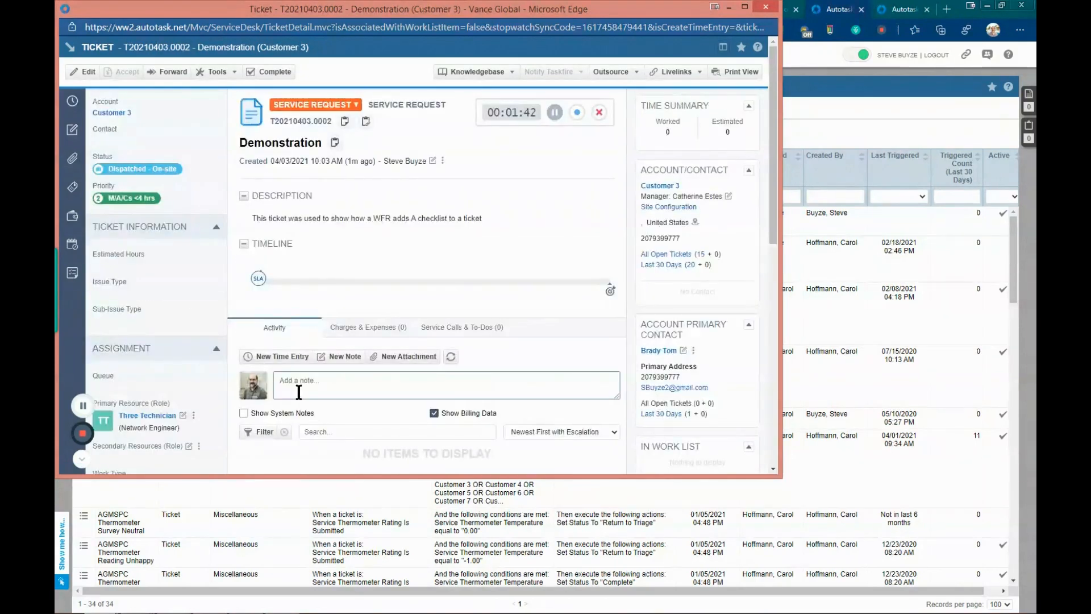
click(765, 7)
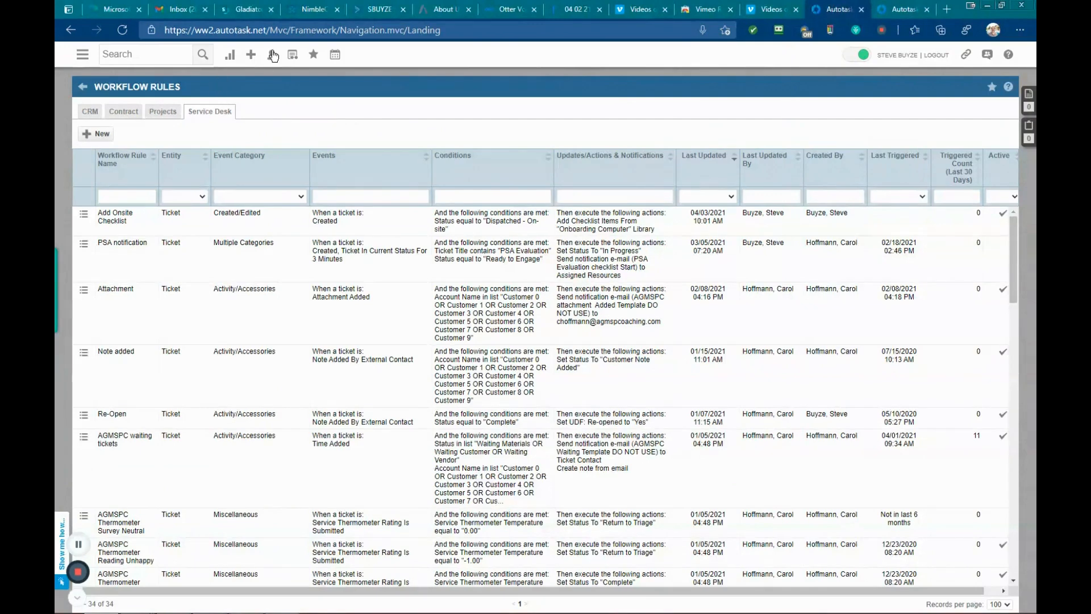
Step: Reopen the Demonstration ticket from the recent items, look through its details for the checklist, and close it
click(293, 55)
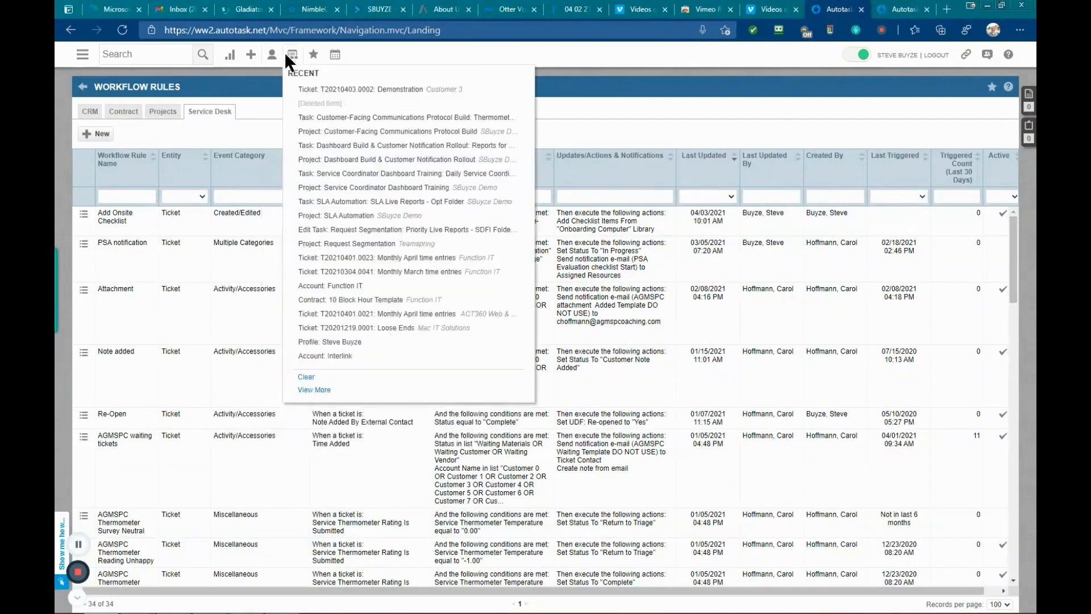
click(334, 91)
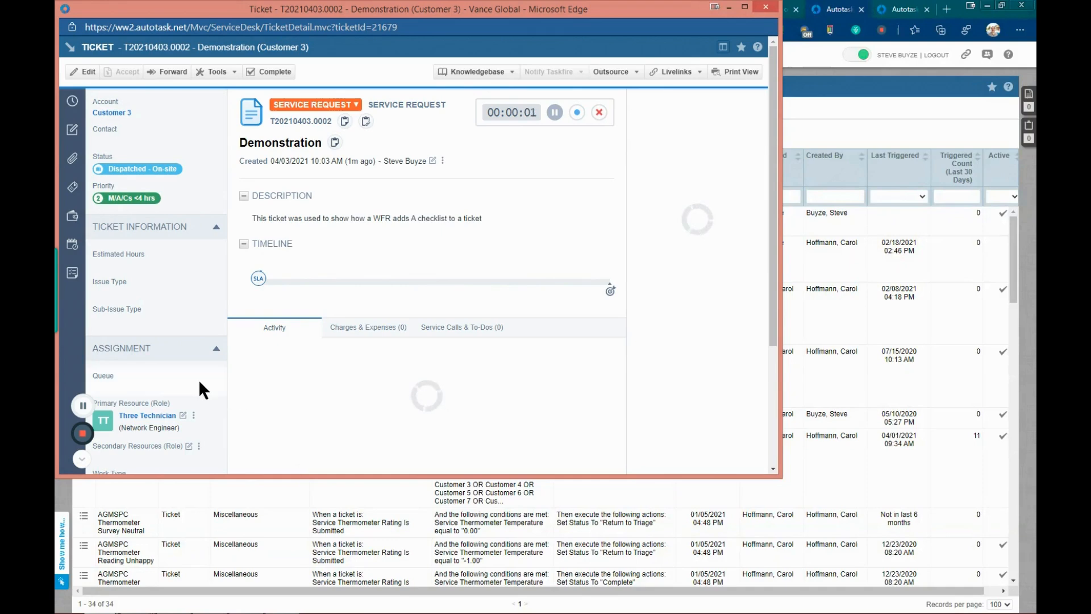
scroll(338, 397, down, 2)
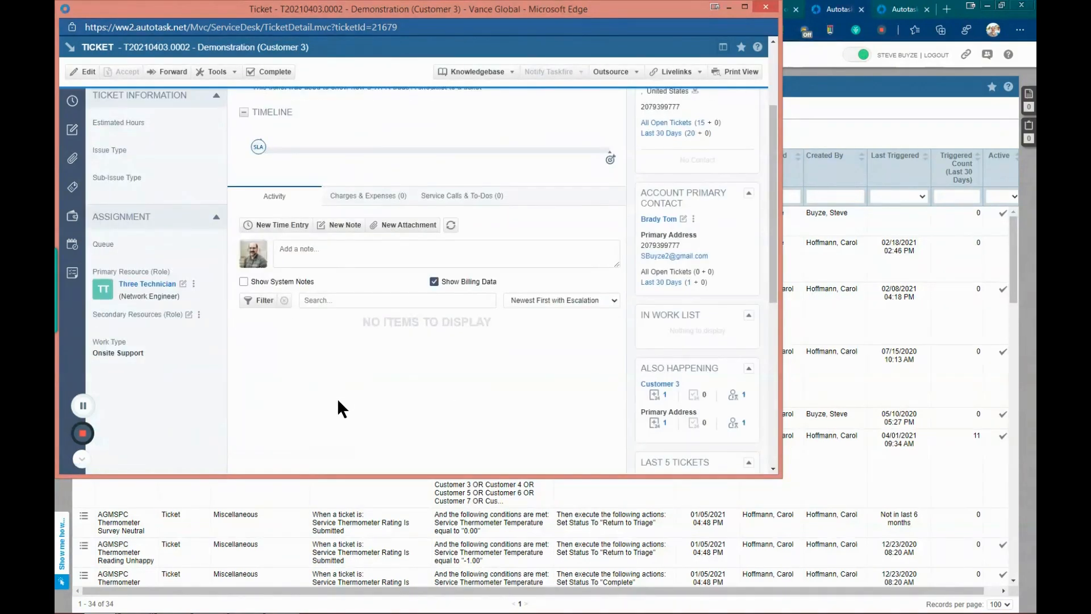
scroll(338, 402, up, 2)
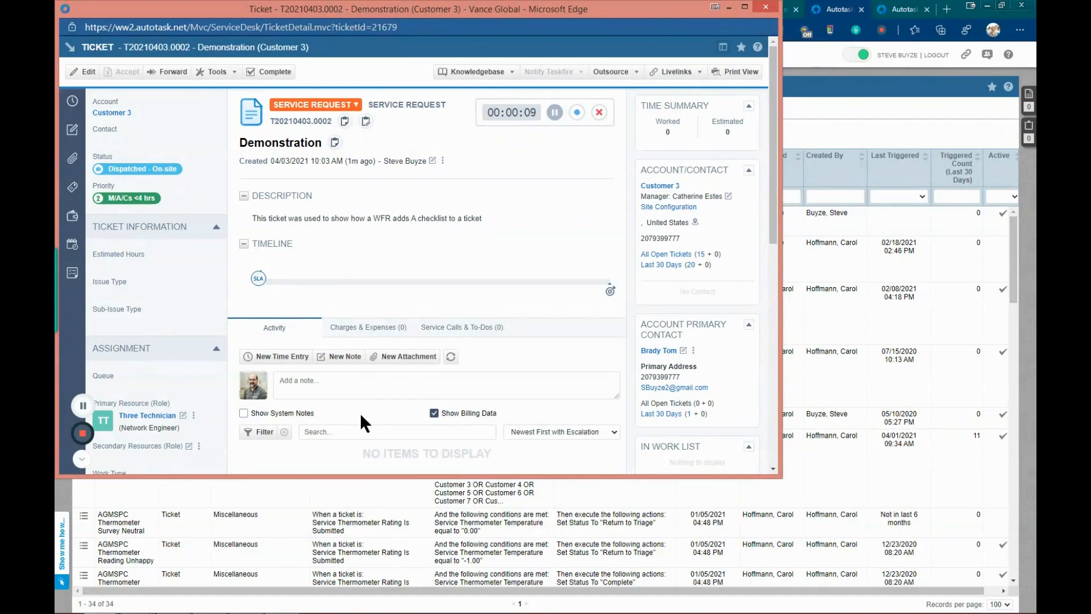
scroll(370, 459, down, 2)
scroll(365, 463, up, 2)
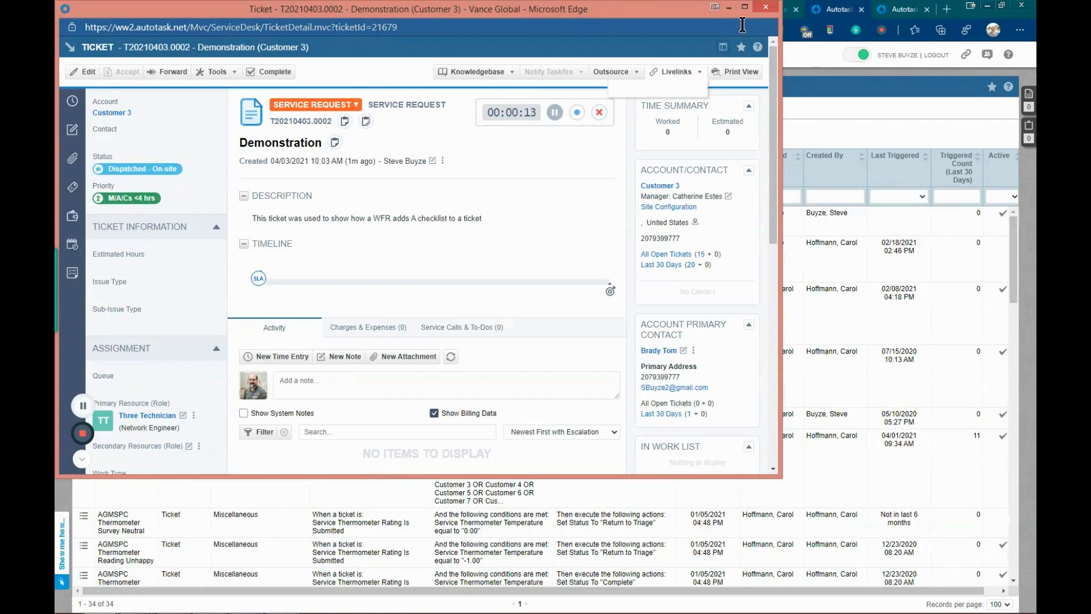
click(767, 9)
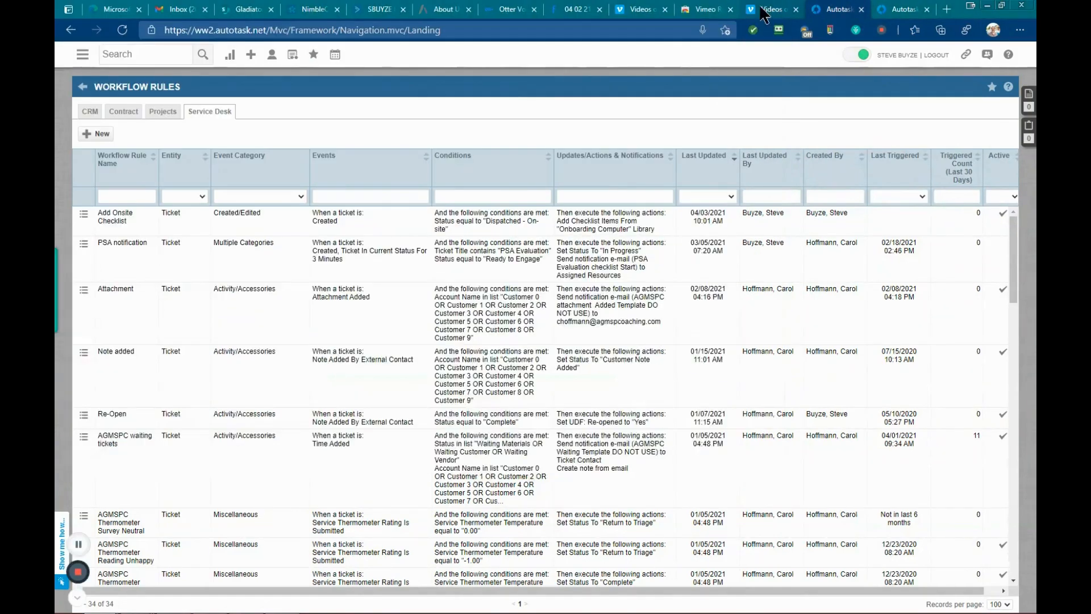
Step: Open the Demonstration ticket once more to examine the checklist supplied by the workflow rule, and close it
click(293, 55)
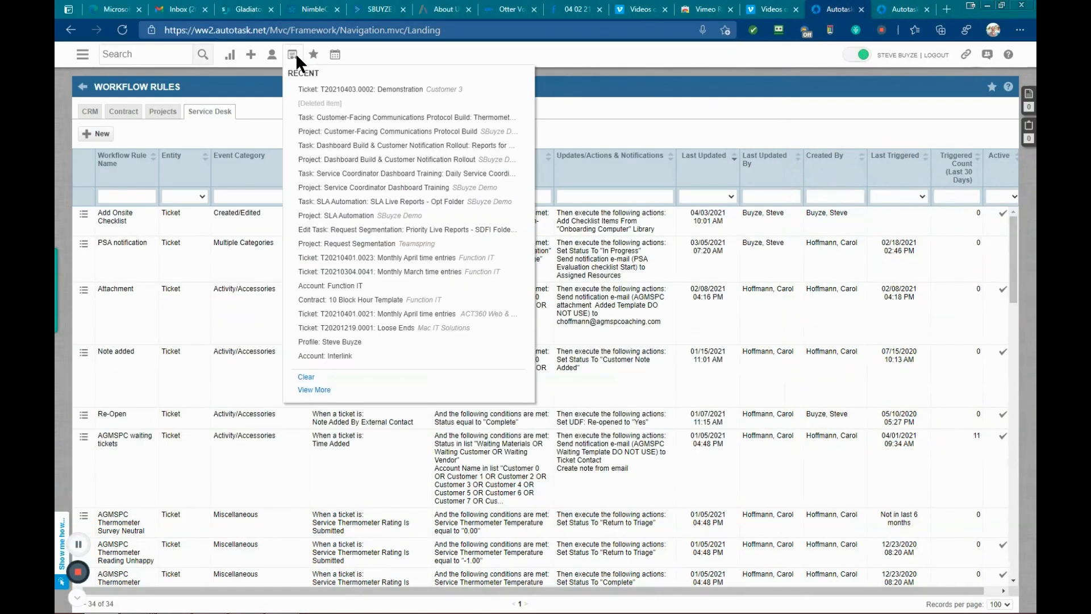
click(336, 89)
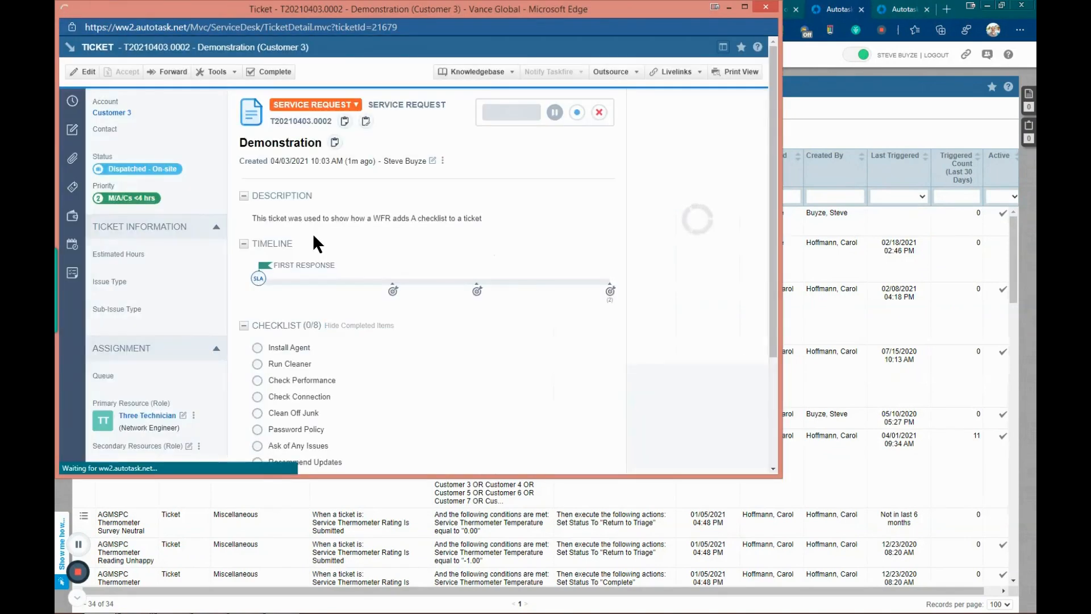
scroll(411, 322, down, 1)
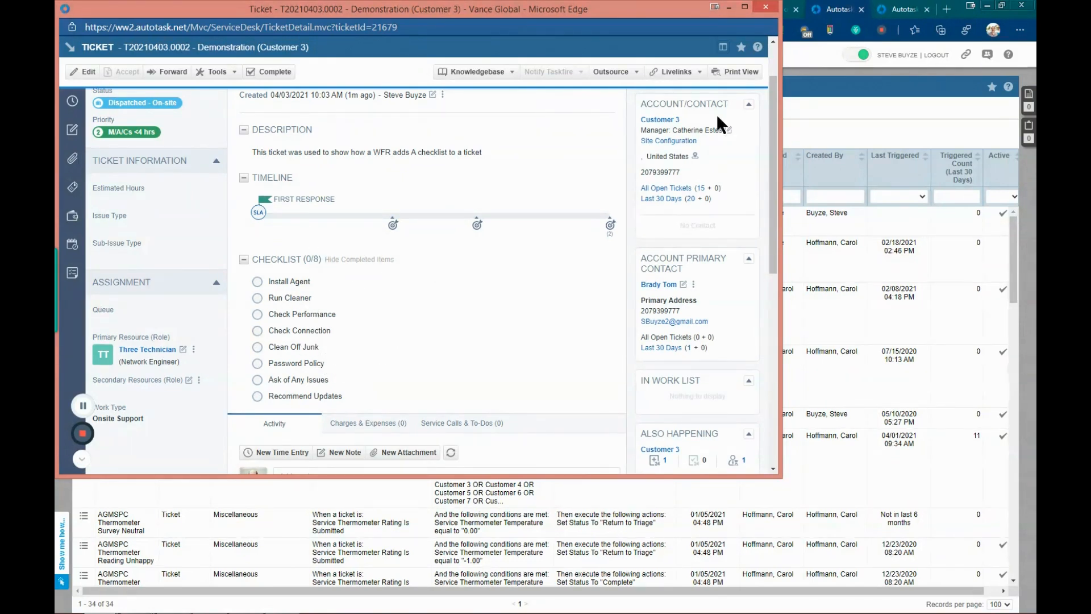
click(766, 10)
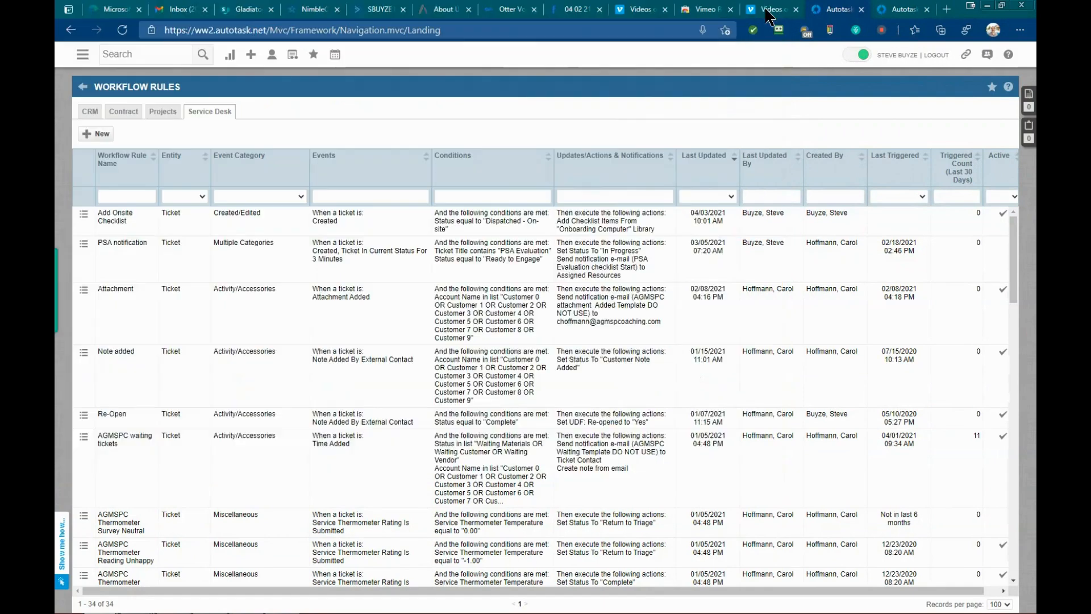
Step: Copy the Add Onsite Checklist workflow rule and name the copy "Add Onsite Checklist for existing Ticket"
click(83, 214)
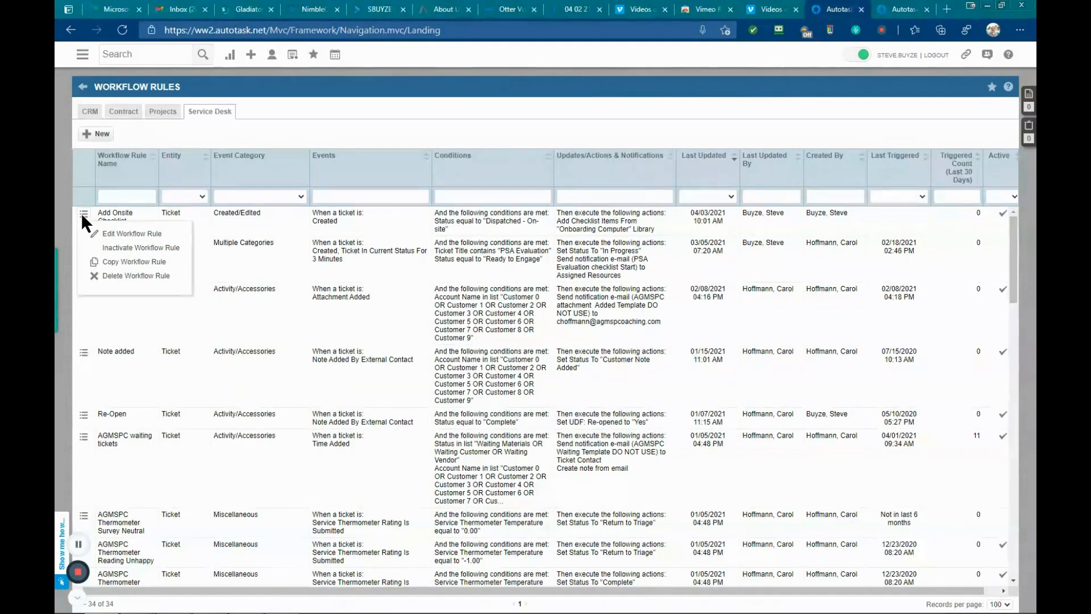
click(143, 263)
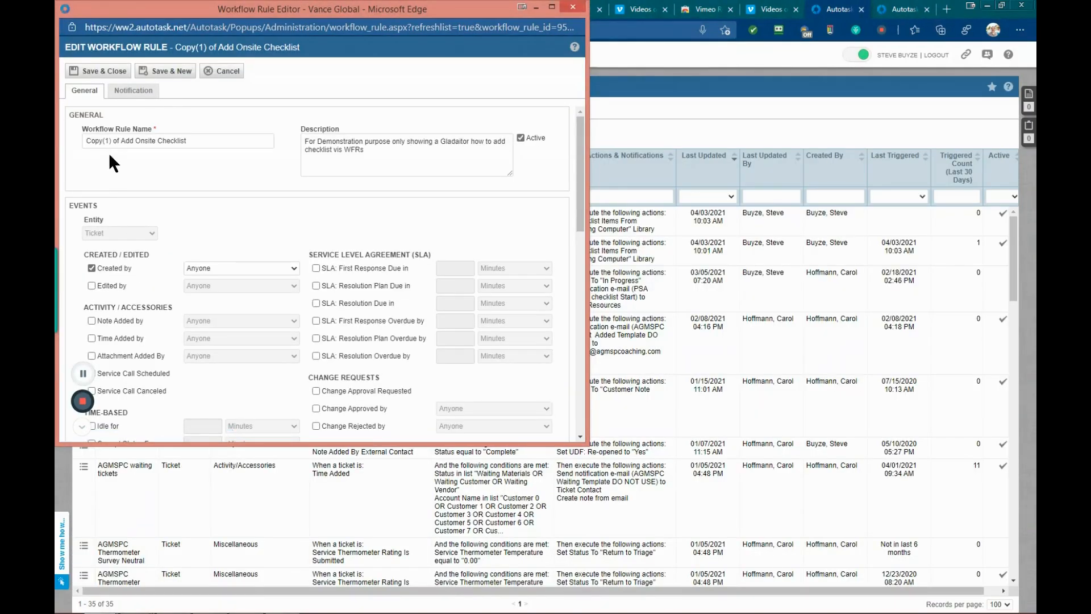
drag(120, 140, 67, 137)
key(BackSpace)
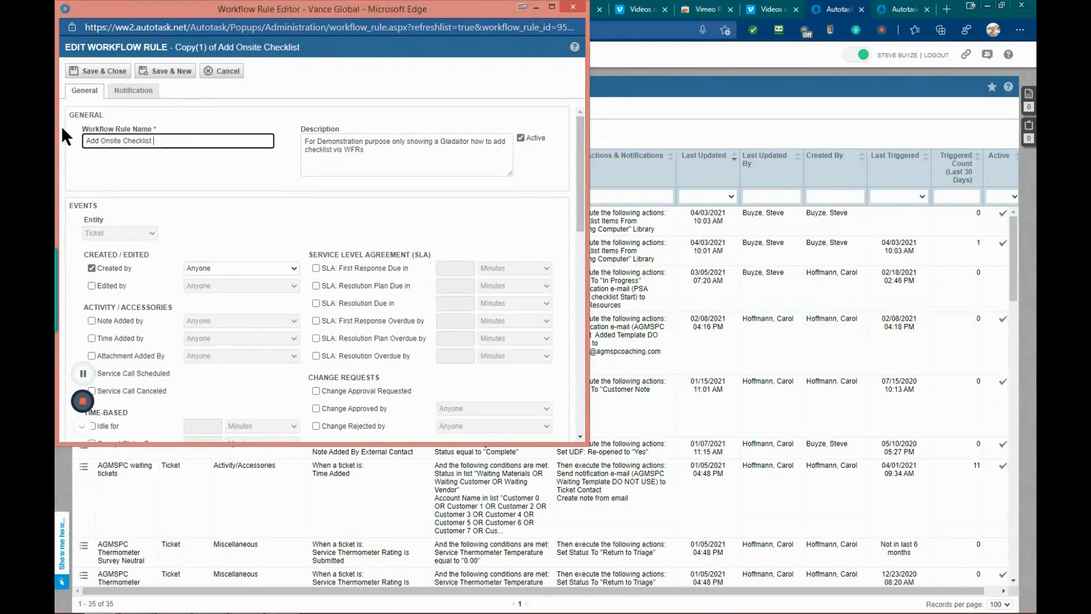
text(for)
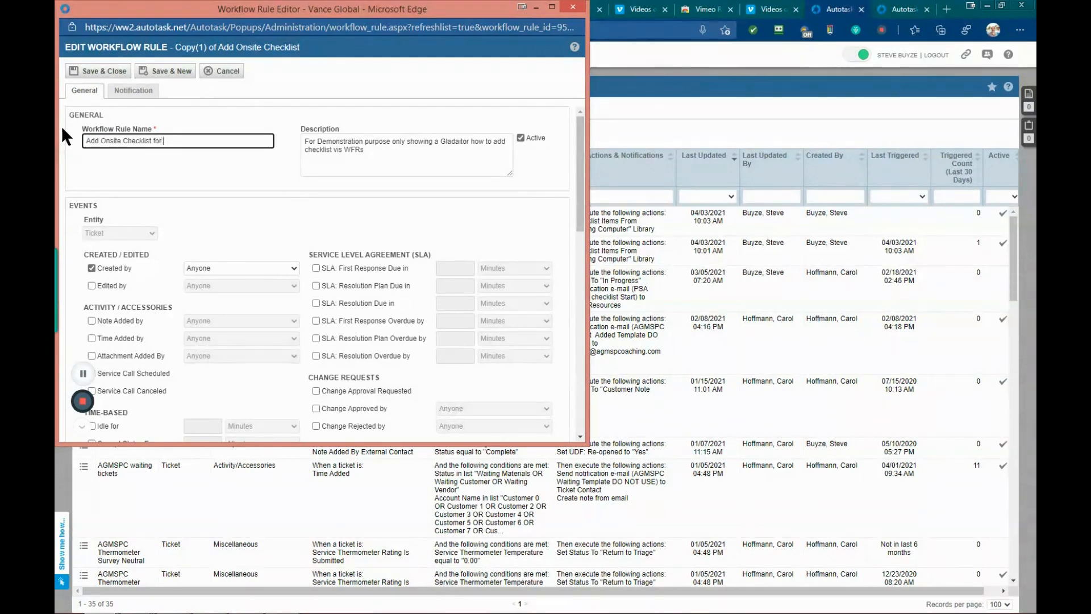
text( existing)
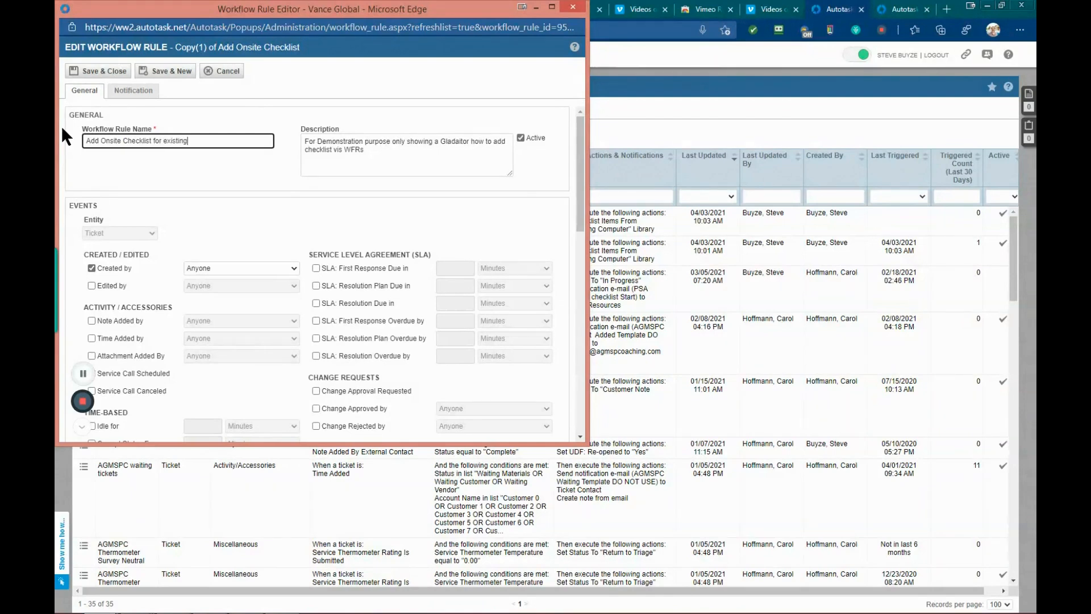
text( Ticket)
click(199, 191)
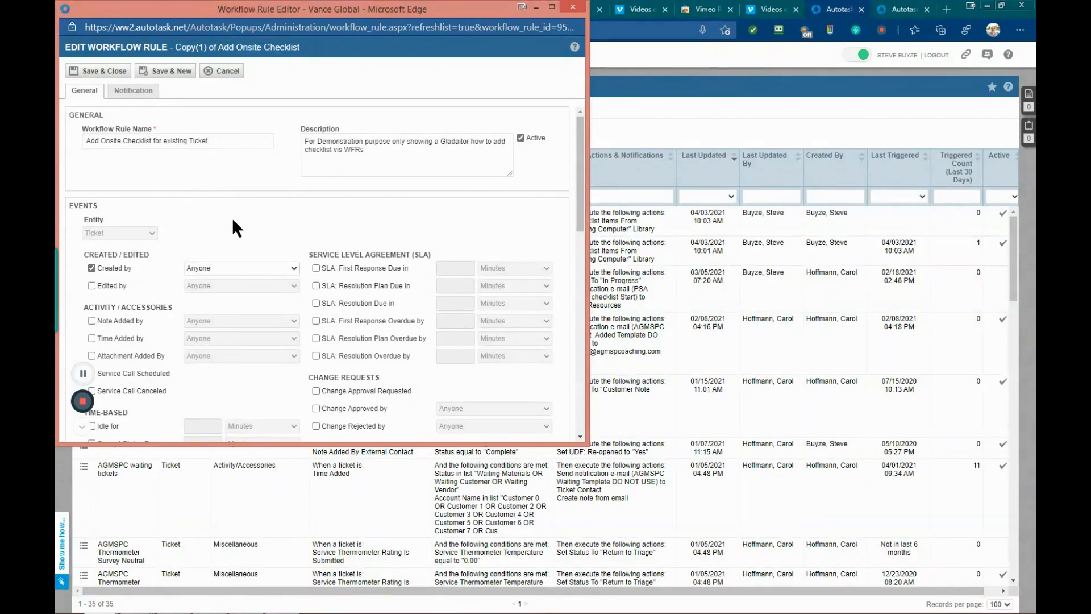
Step: Make the copied rule trigger on edits by anyone instead of creation, and set its Status condition operator to Changed To
scroll(230, 216, down, 1)
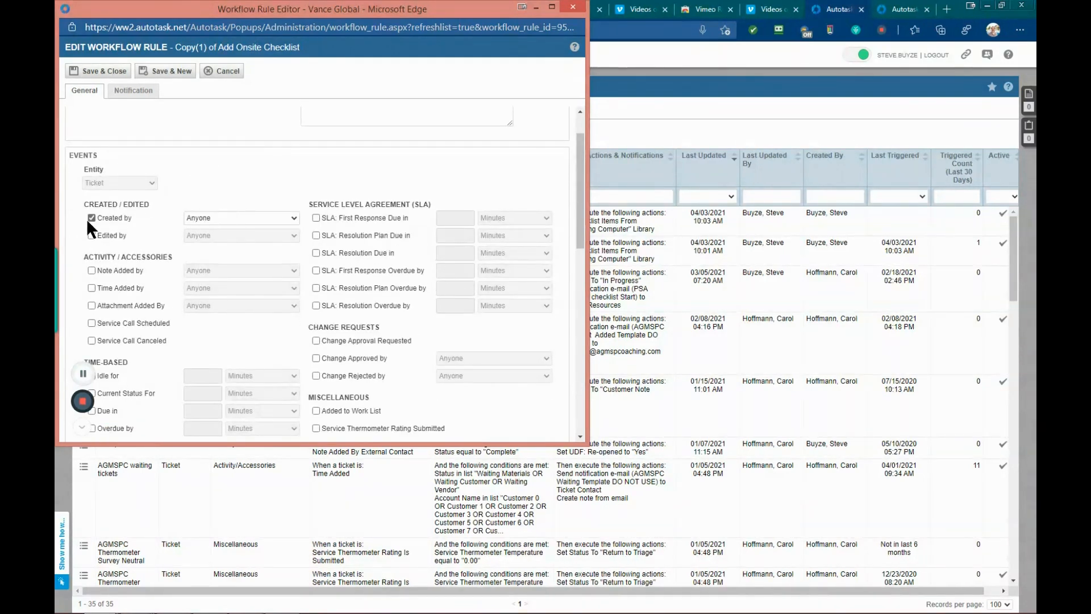
click(89, 233)
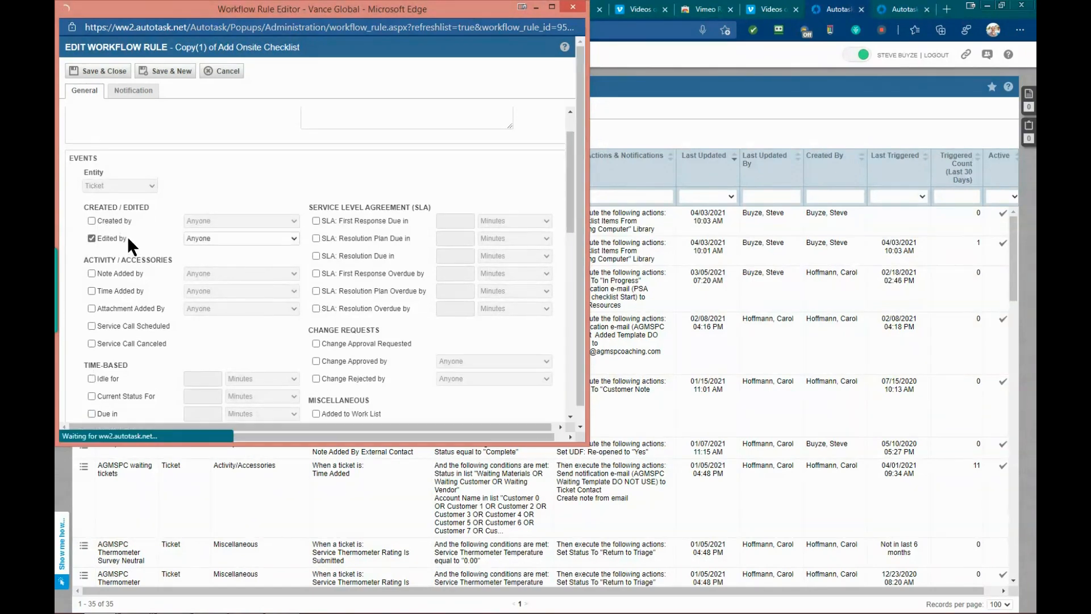
scroll(127, 237, down, 4)
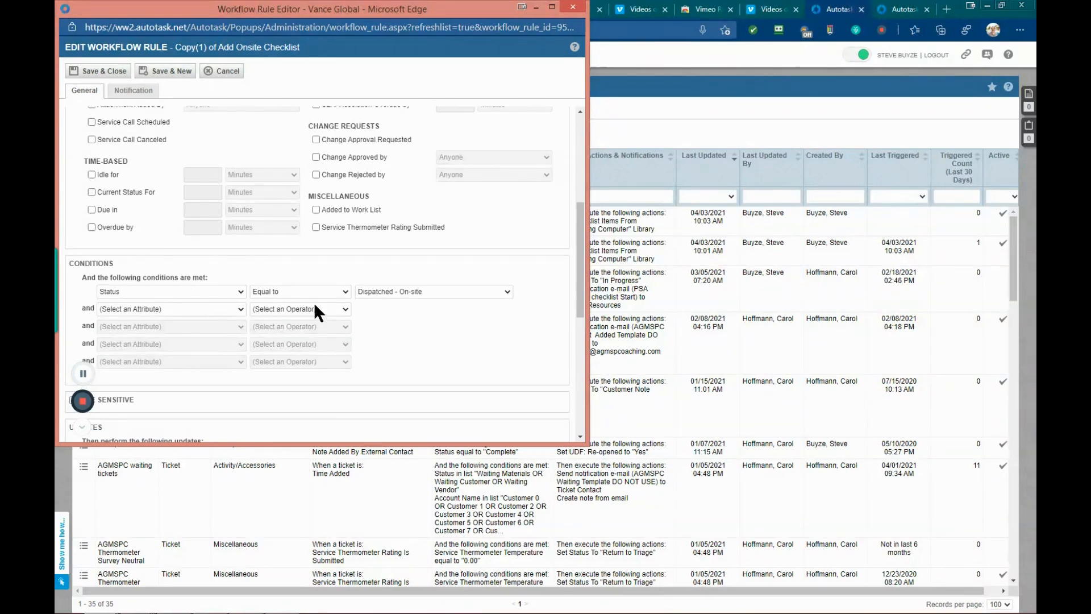
click(344, 292)
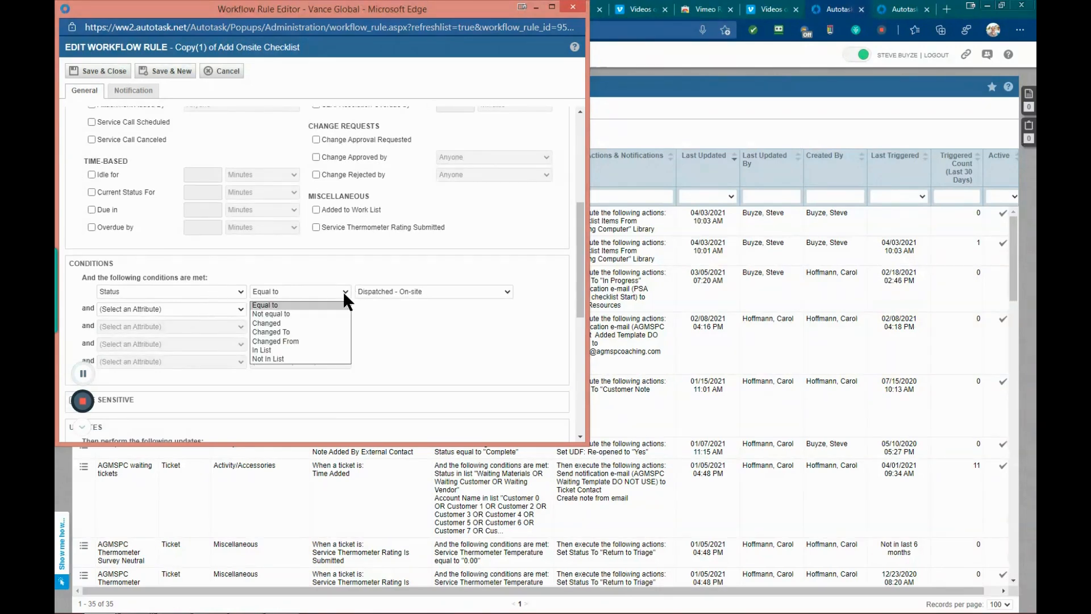
click(325, 332)
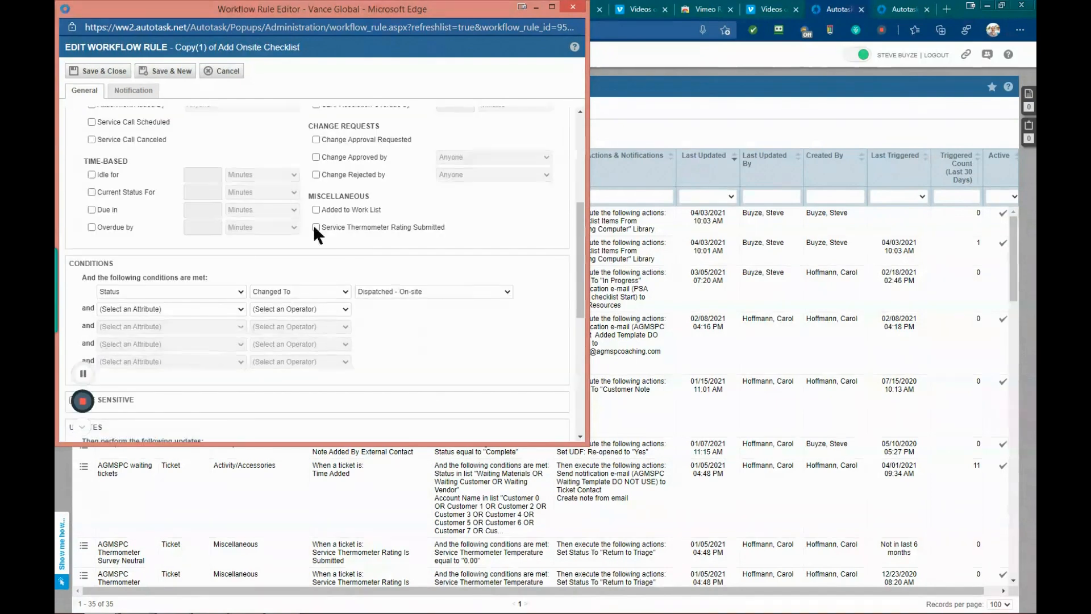
Step: Review the rule's events and conditions, browse the attributes for a second condition, and select Actual Hours
scroll(213, 213, up, 2)
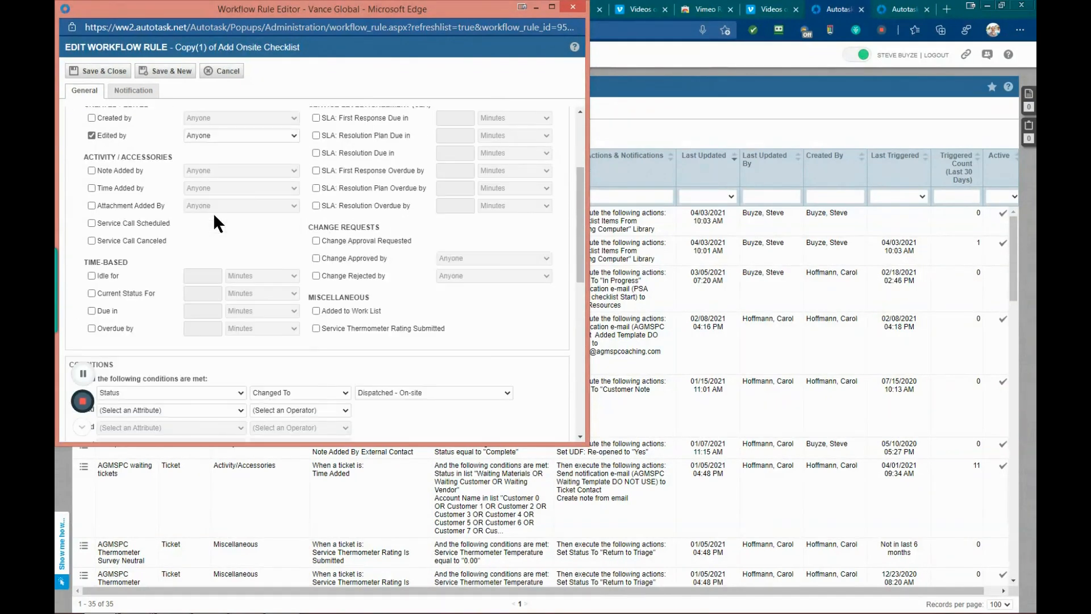
scroll(212, 214, up, 1)
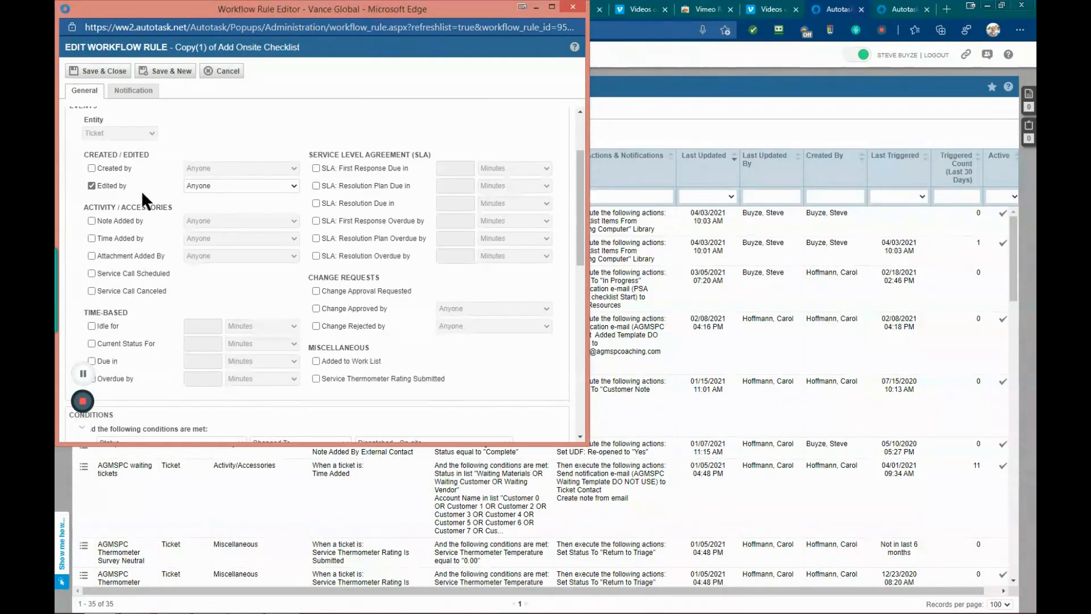
scroll(171, 227, down, 3)
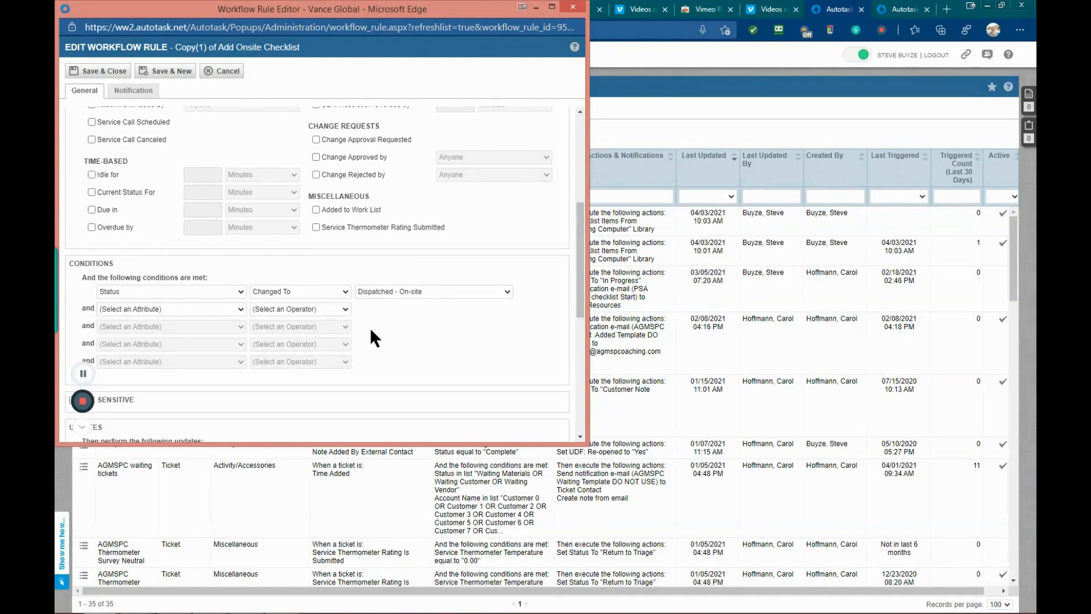
scroll(367, 348, up, 10)
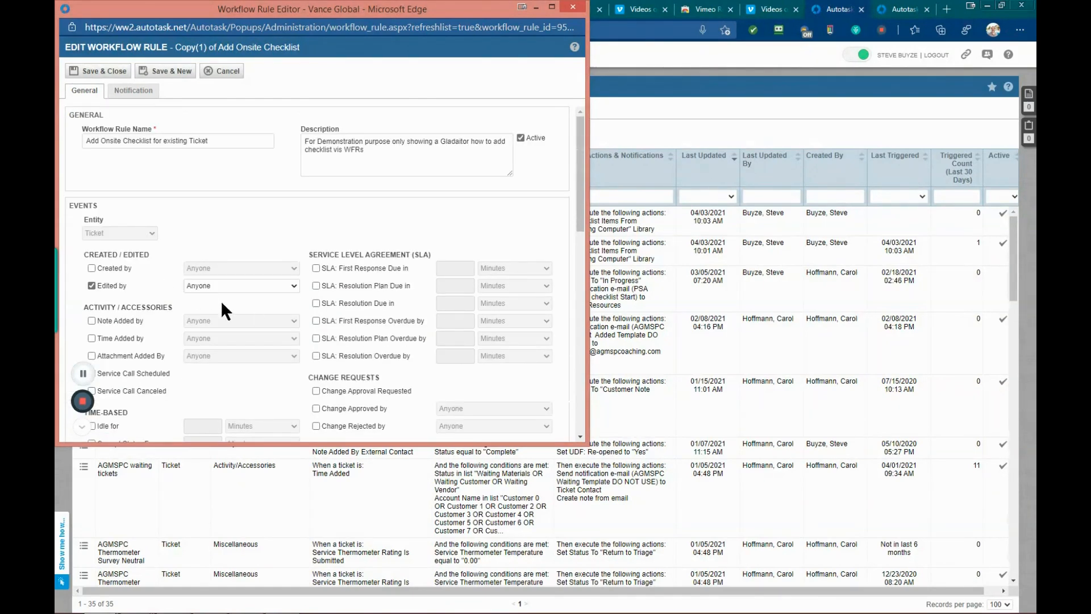
scroll(245, 312, down, 5)
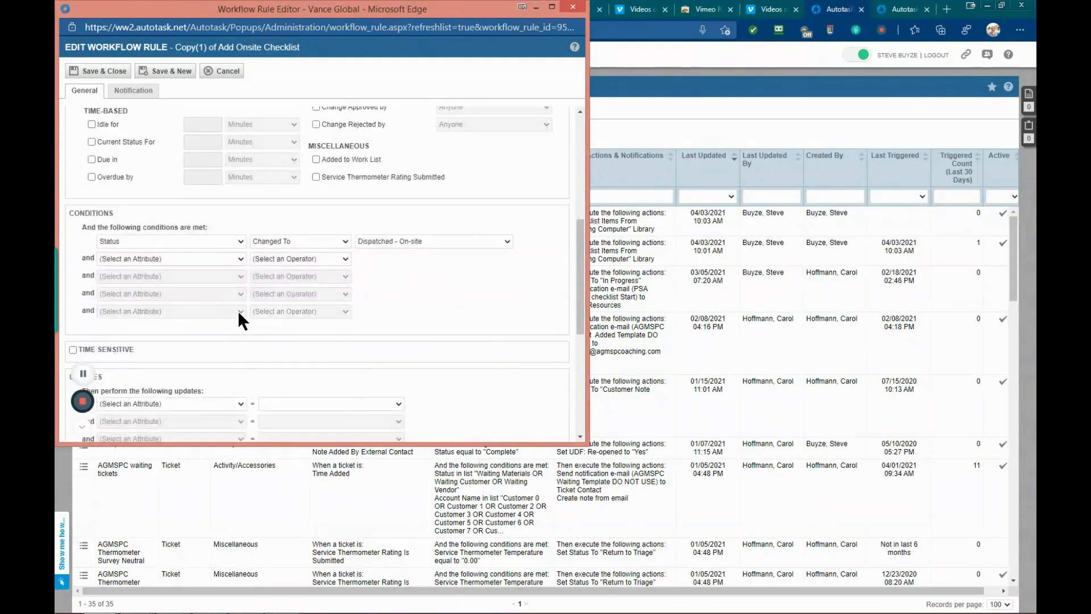
click(243, 259)
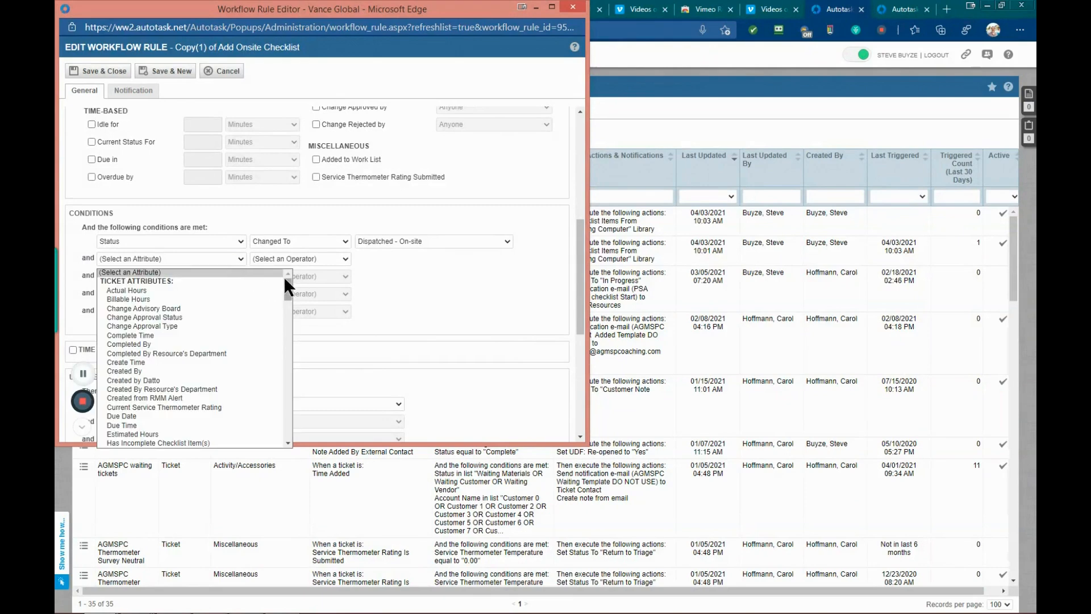
drag(285, 284, 289, 432)
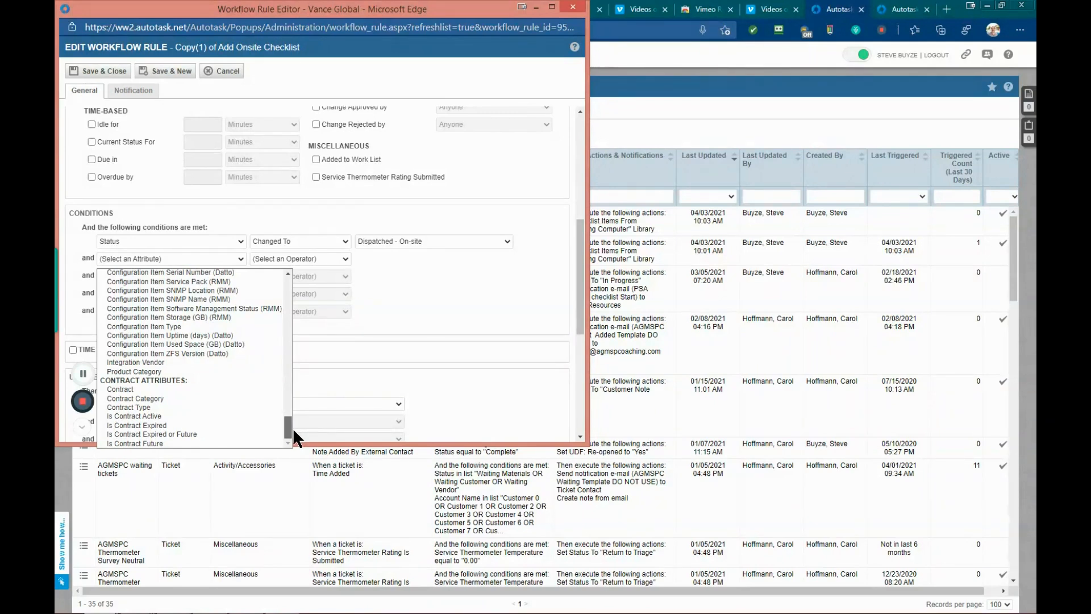
drag(292, 428, 270, 290)
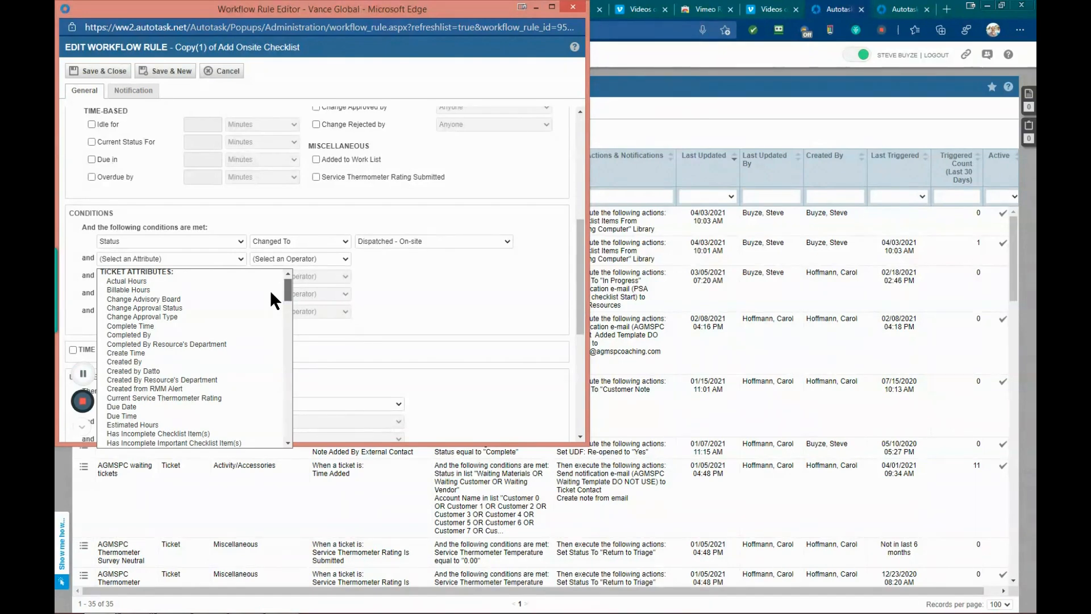
scroll(270, 292, up, 1)
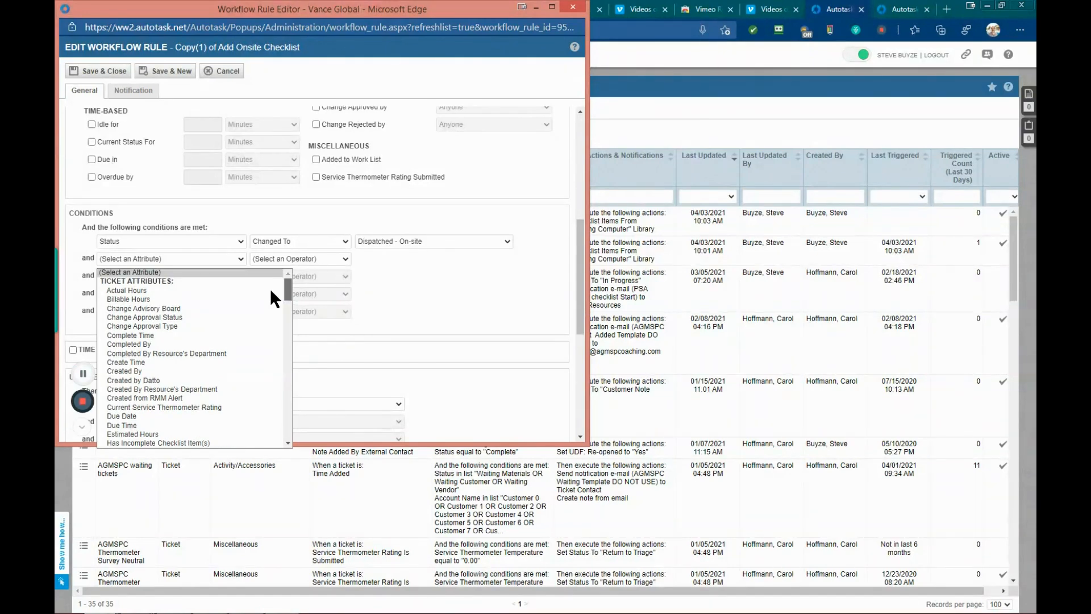
click(268, 287)
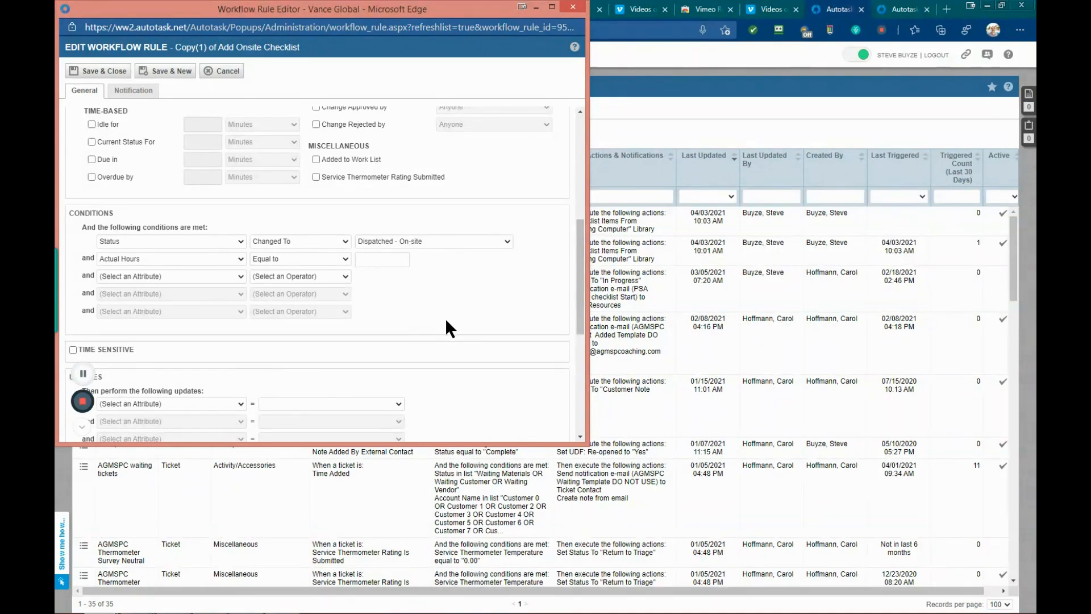
Step: Check the rule's checklist action and try to save and close the rule
scroll(390, 334, down, 2)
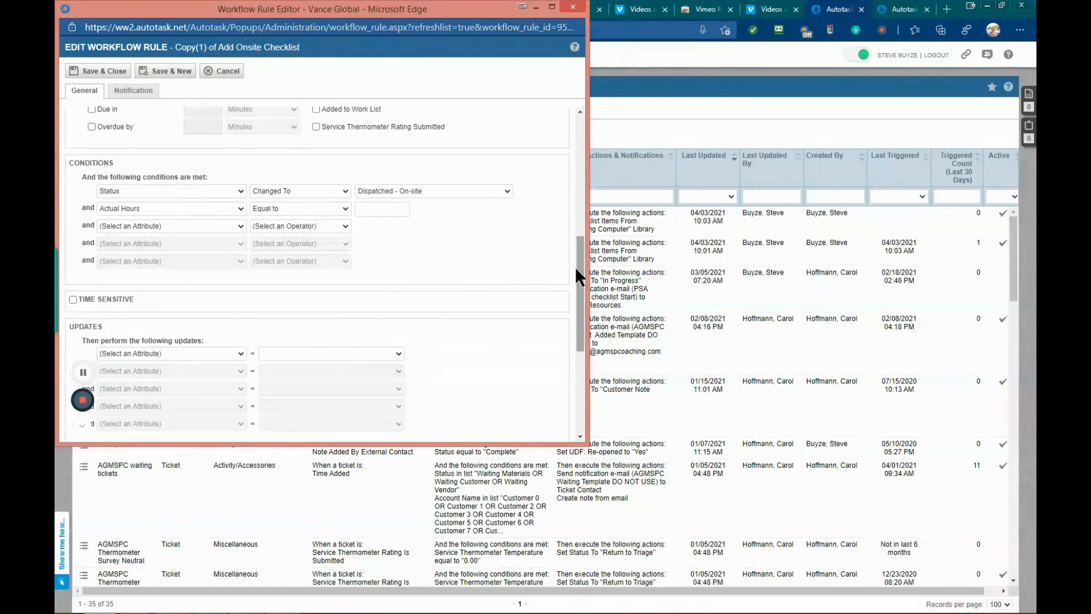
drag(575, 265, 578, 334)
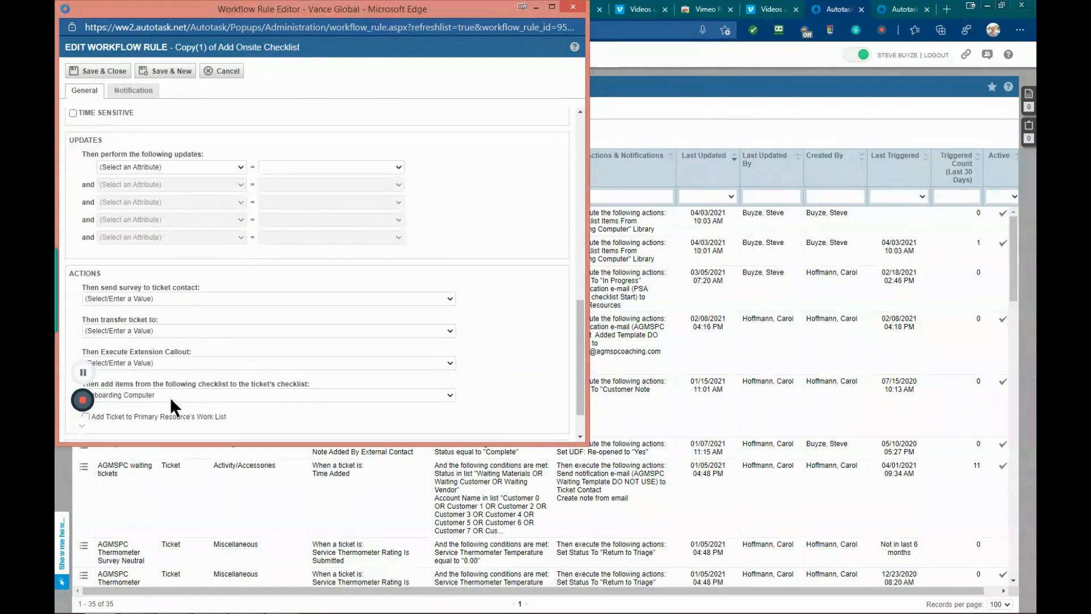
drag(579, 340, 550, 112)
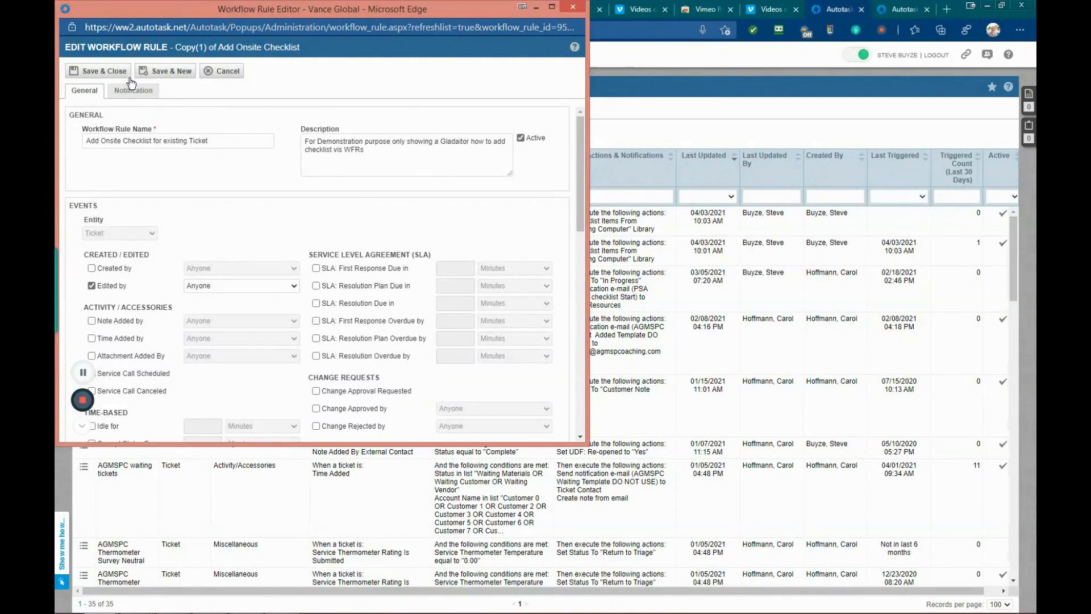
click(100, 74)
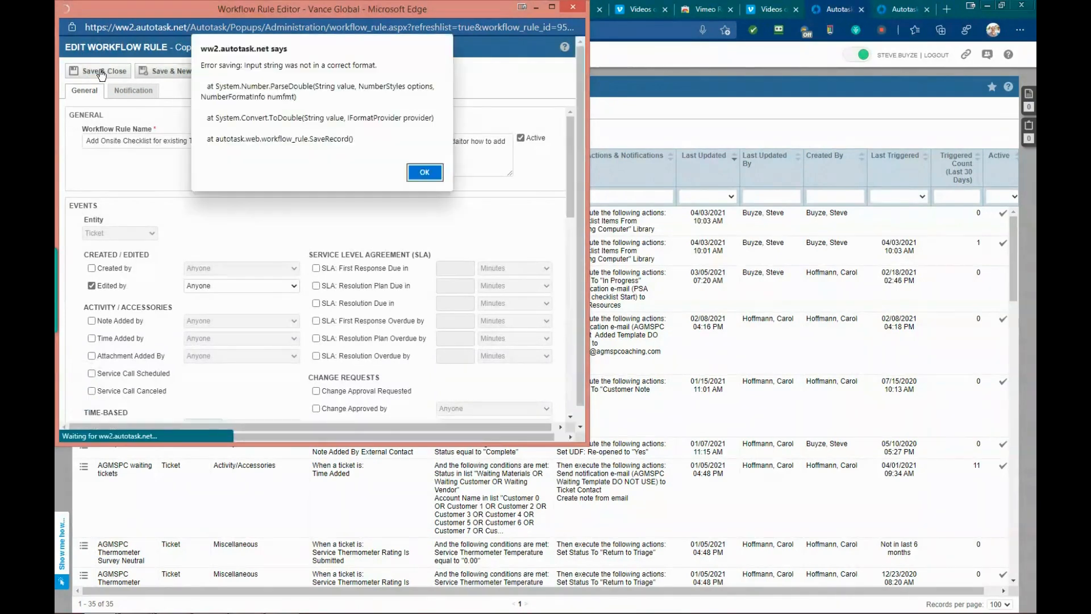
click(423, 172)
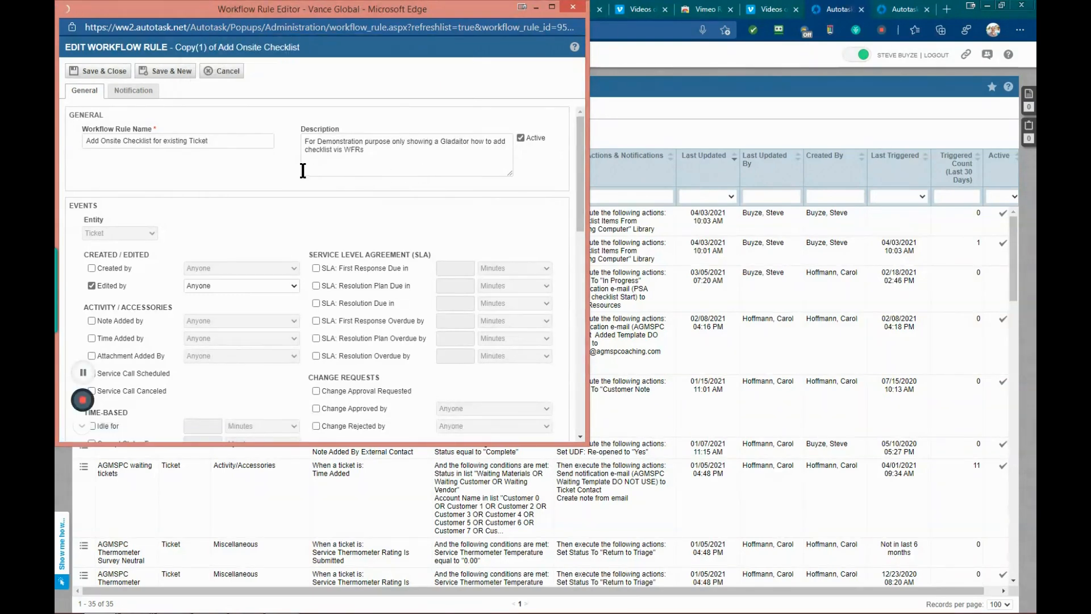
Step: Look over the rule's conditions again and retry saving the rule
scroll(286, 179, down, 5)
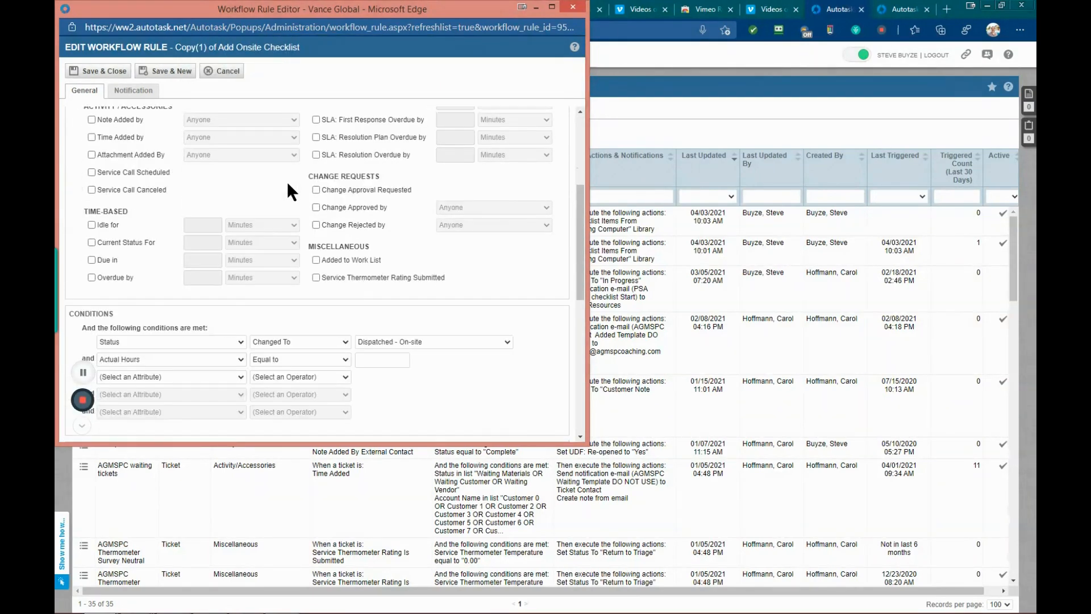
scroll(287, 182, down, 5)
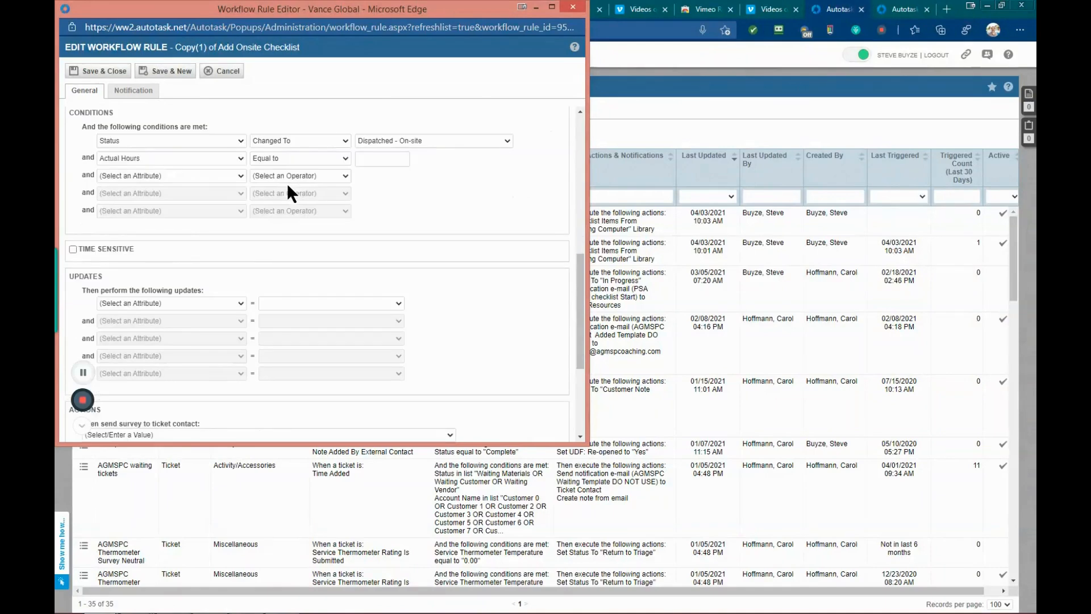
scroll(287, 183, up, 10)
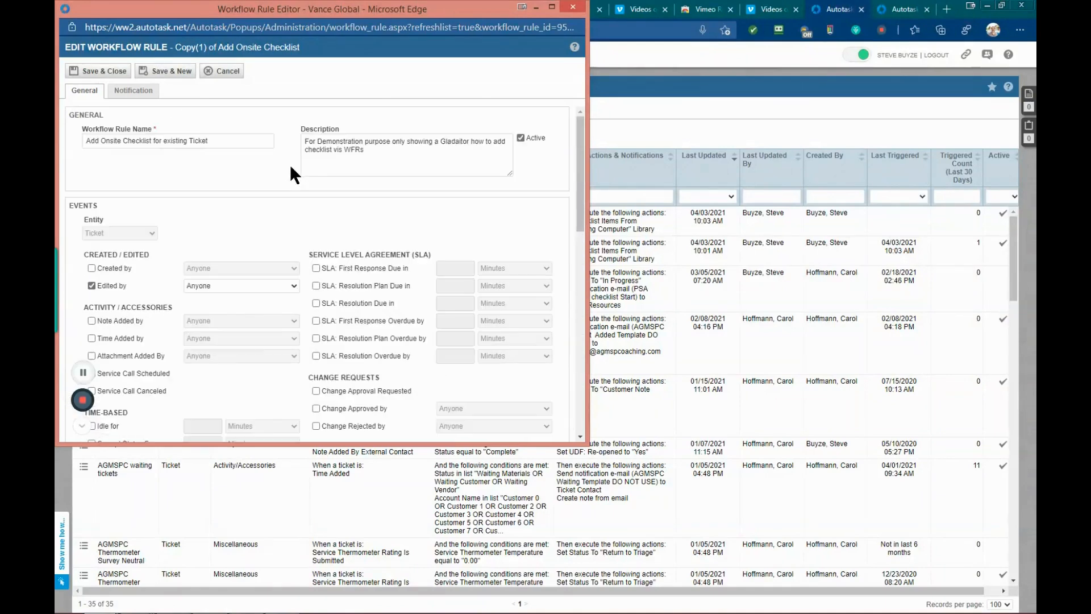
click(117, 73)
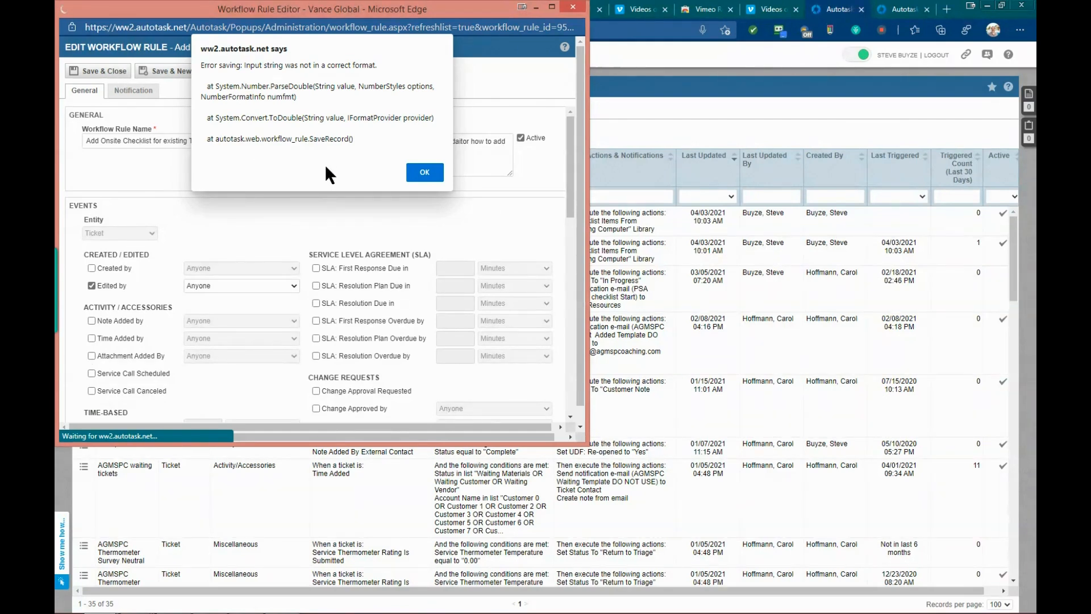
click(424, 172)
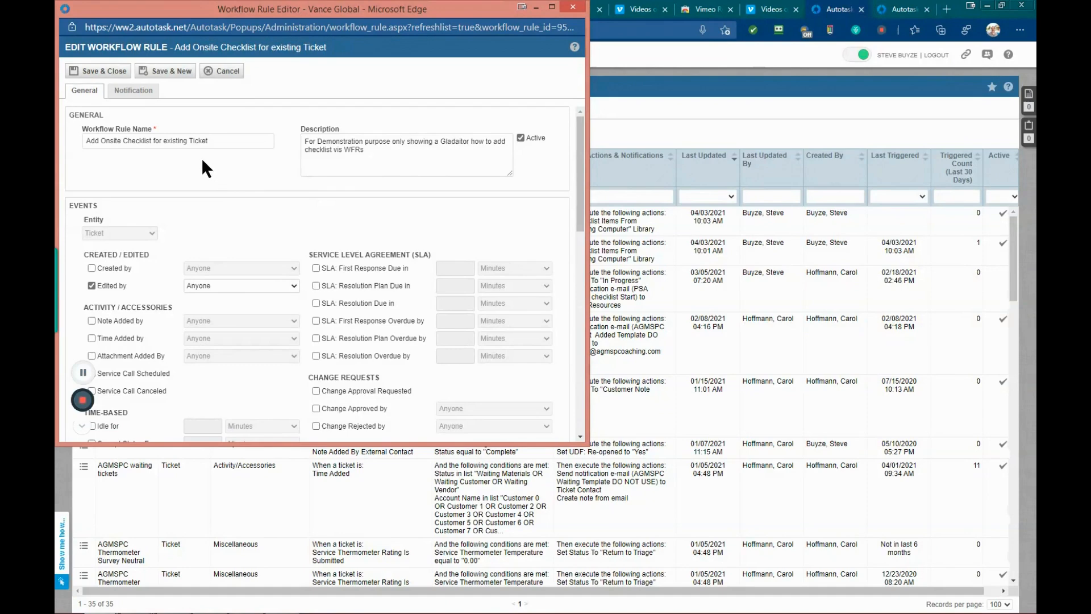
Step: Recheck the rule's events and conditions, and close the rule editor without saving
scroll(180, 219, down, 2)
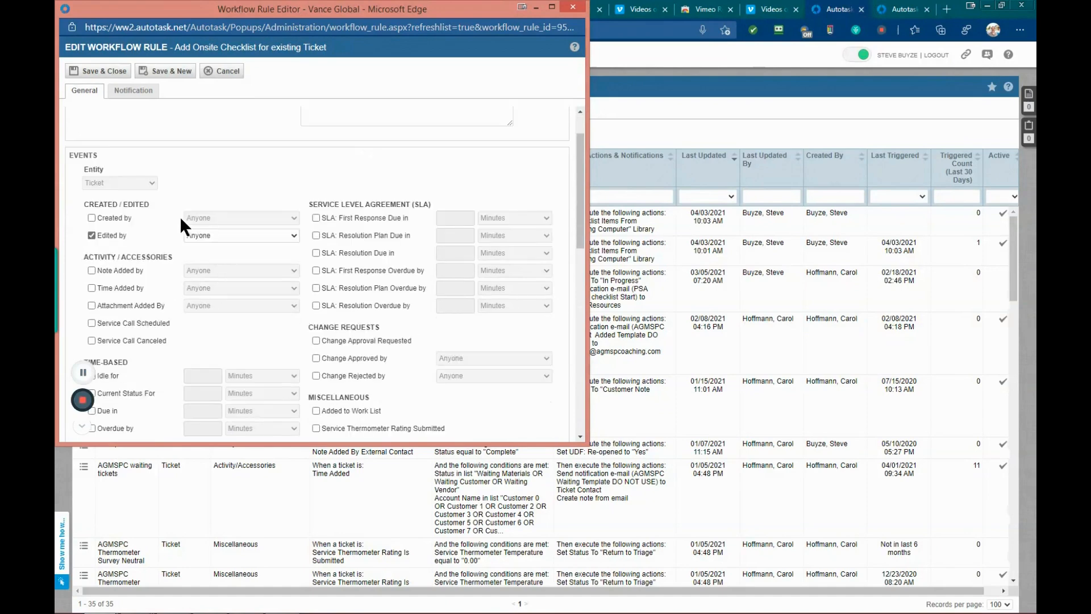
scroll(180, 216, down, 3)
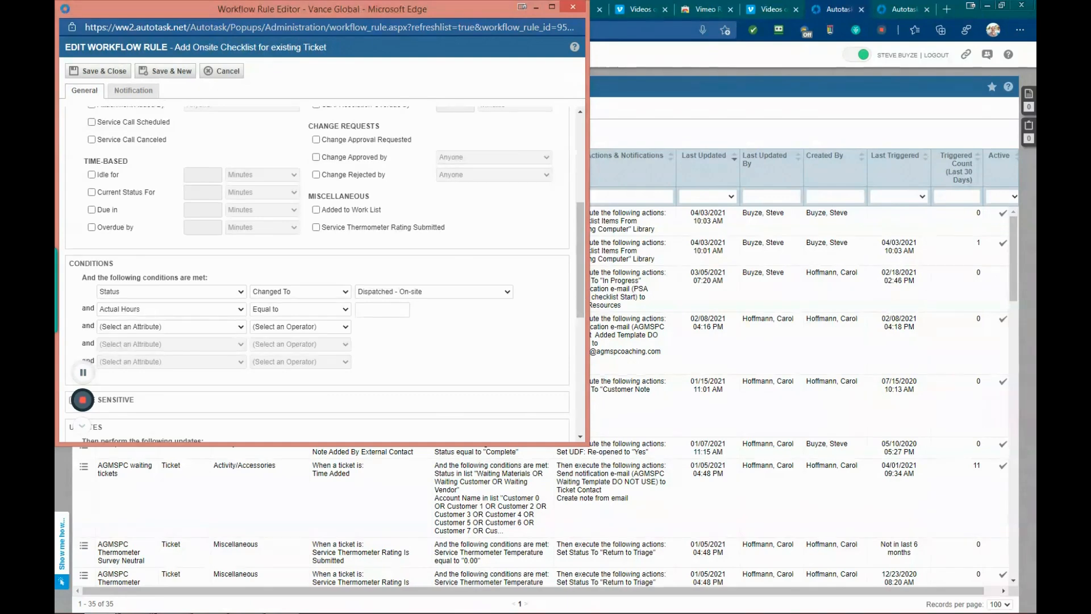
click(573, 6)
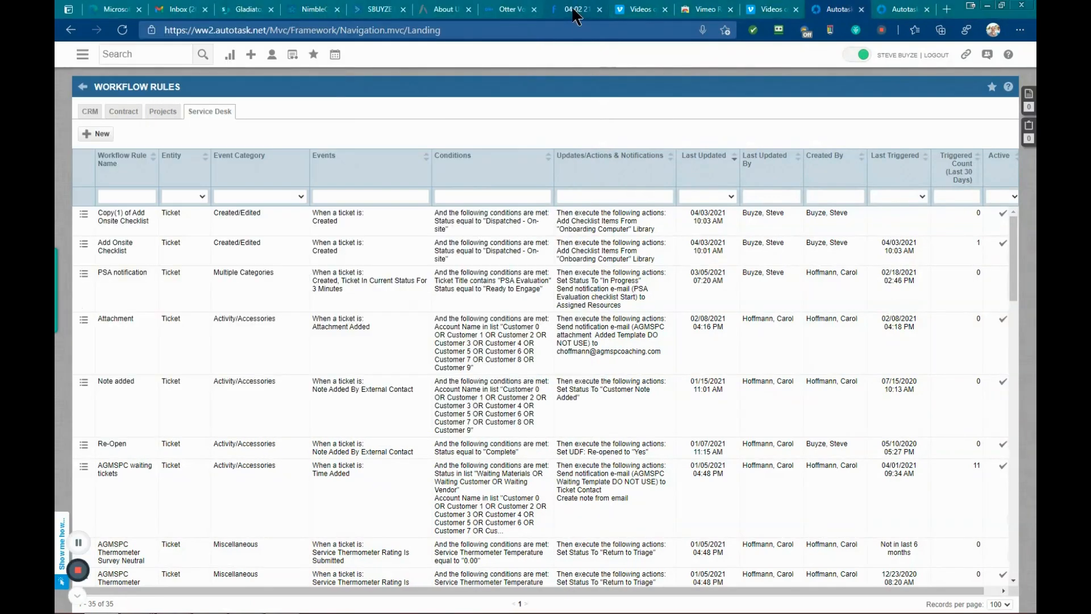
Step: Open the copied Add Onsite Checklist rule for editing and rename it "Add Onsite Checklist to existing Ticket"
click(83, 273)
click(84, 214)
click(82, 215)
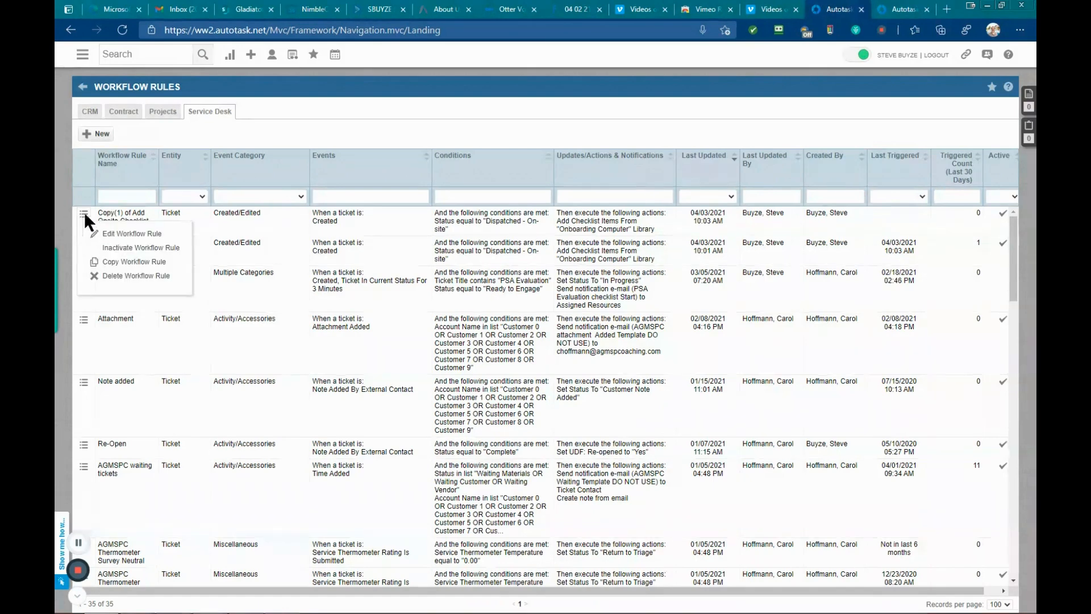
click(119, 234)
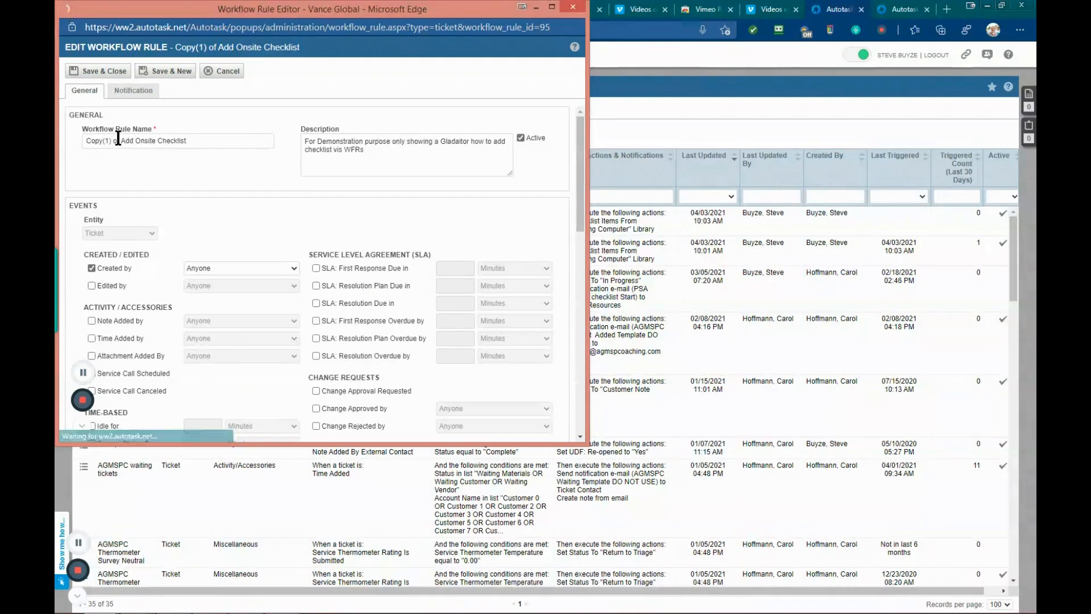
drag(120, 141, 65, 132)
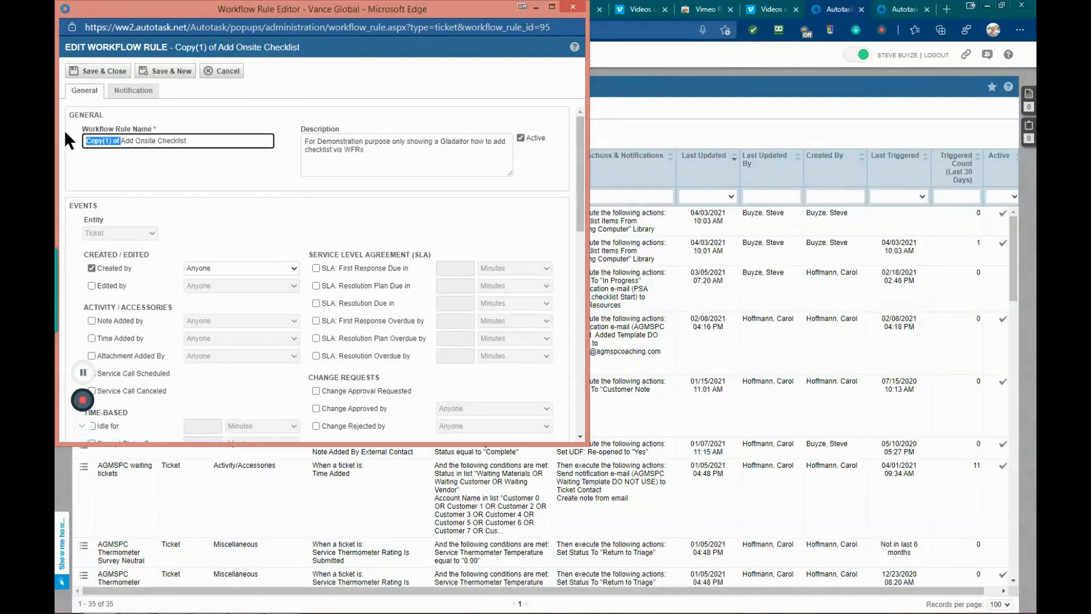
key(Delete)
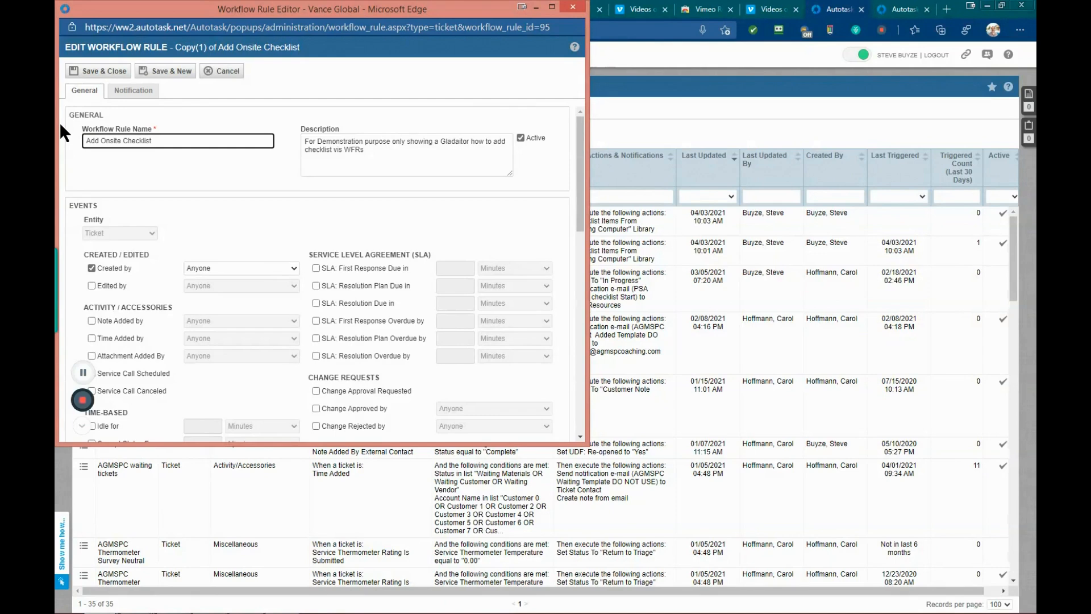
text(to e)
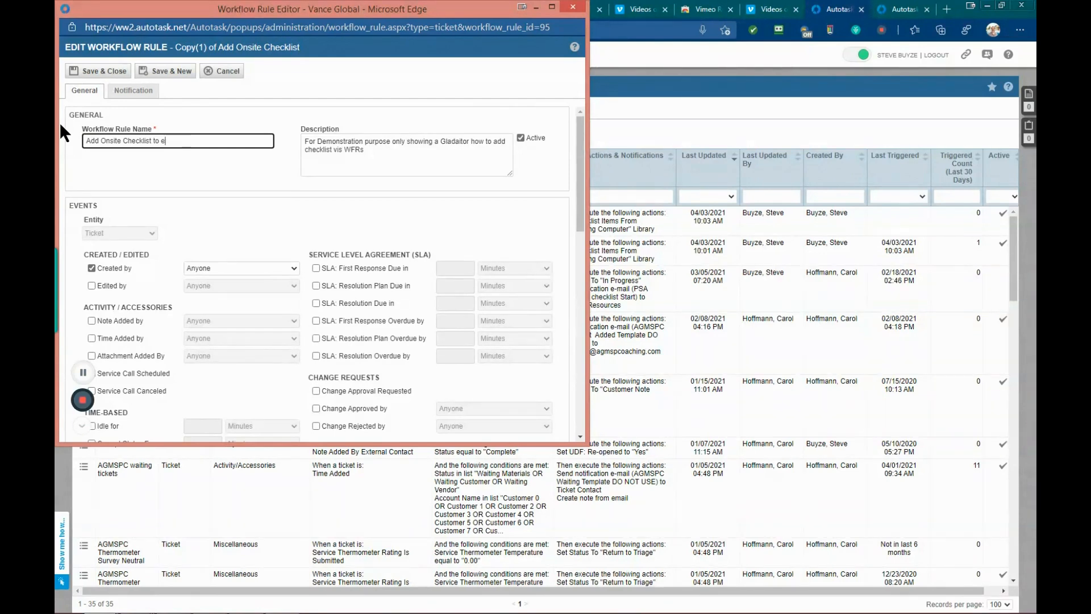
text(xisting T)
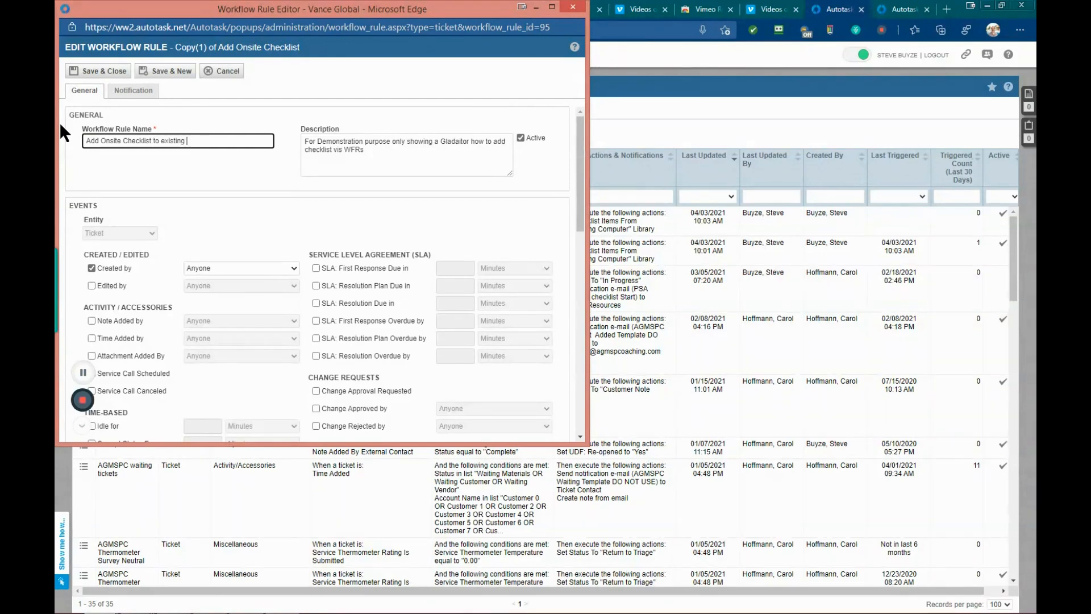
text(ket)
Step: Trigger the rule on Edited by Anyone instead of Created by, set the Status condition's operator to Changed To, and save and close it
click(88, 263)
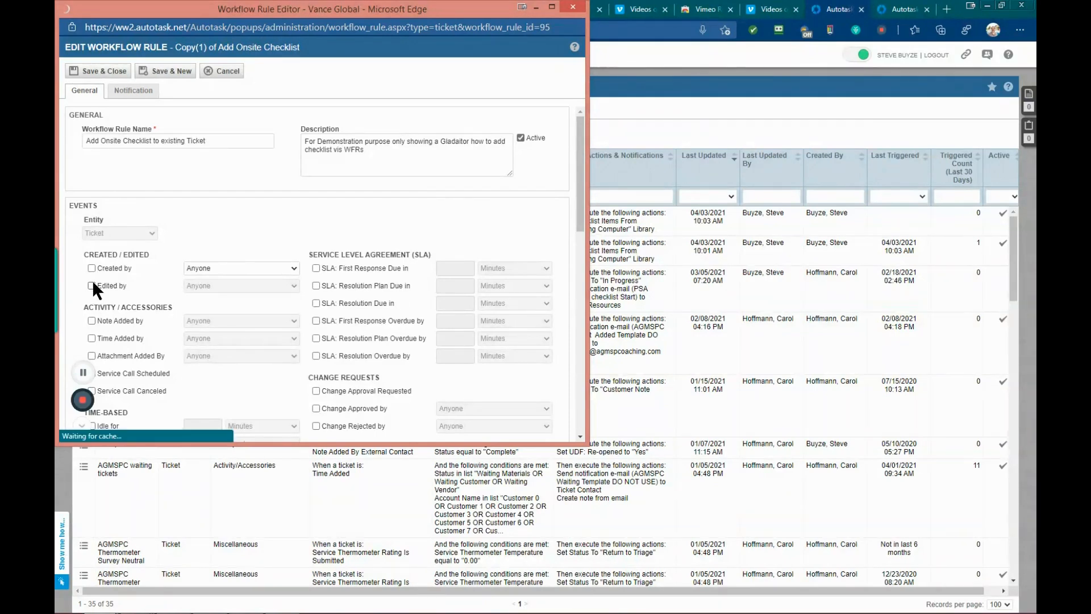
click(91, 285)
scroll(162, 312, down, 3)
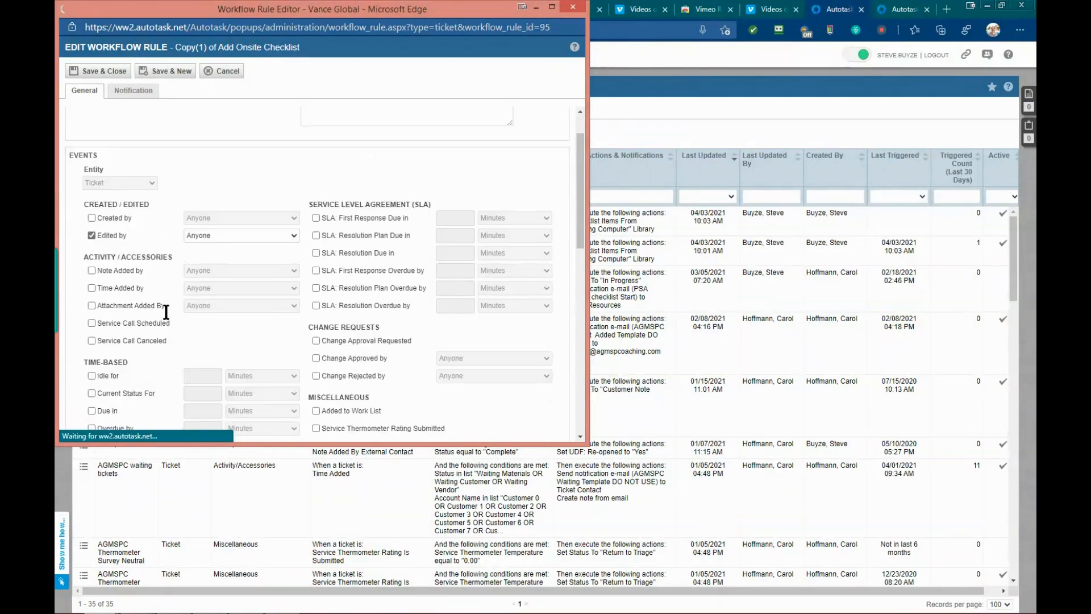
scroll(161, 316, down, 2)
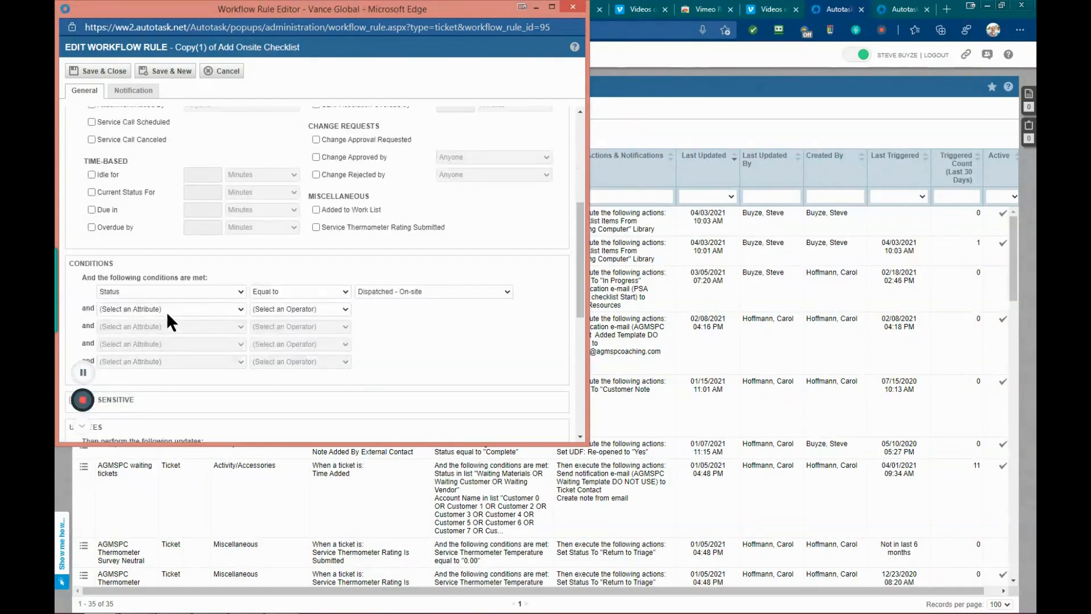
click(346, 291)
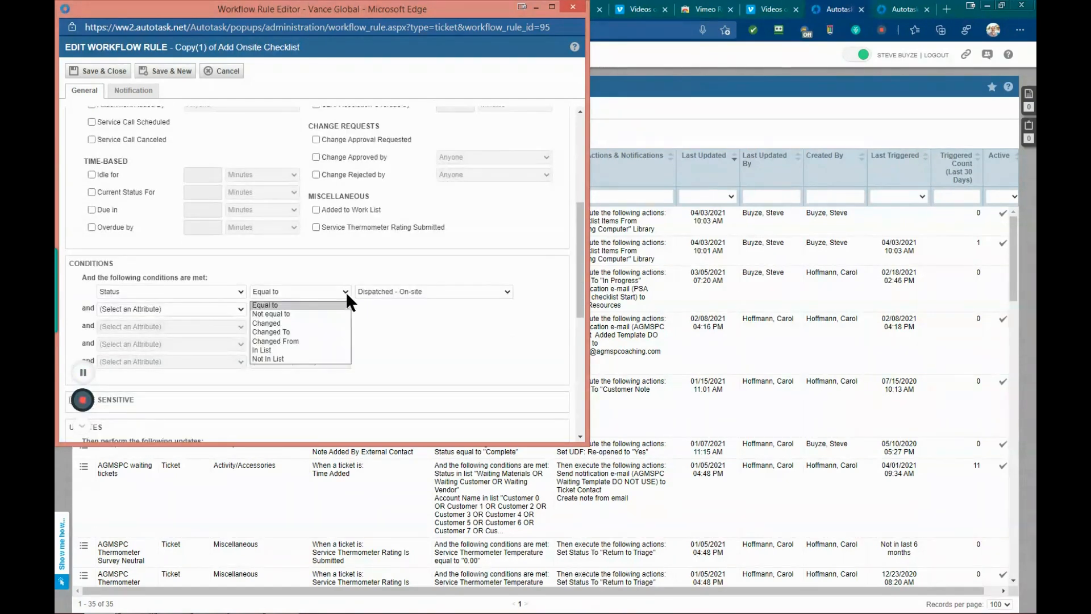
click(323, 332)
scroll(244, 239, up, 1)
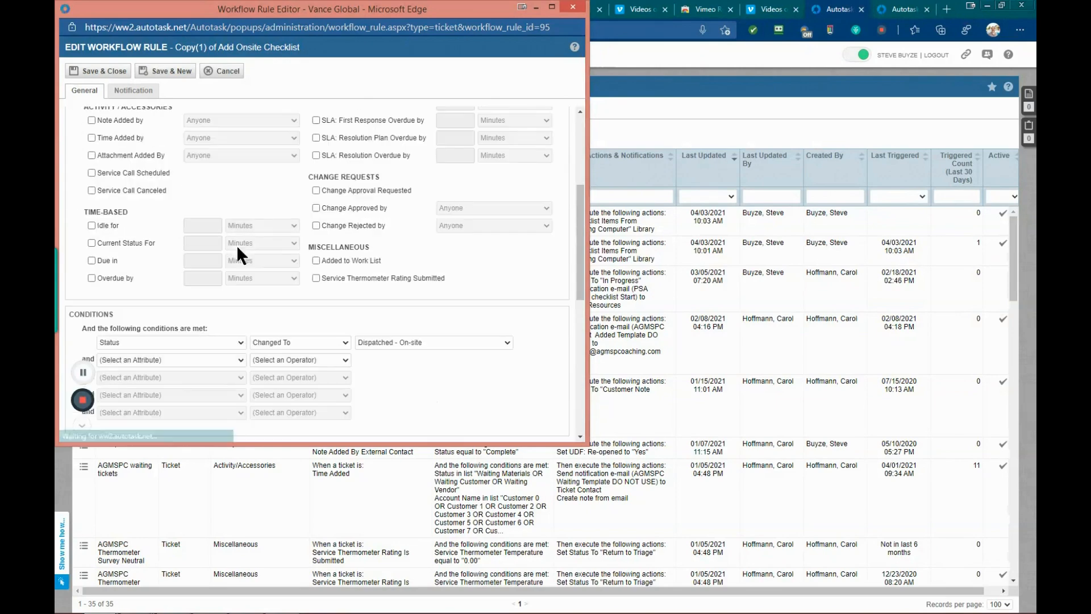
click(106, 73)
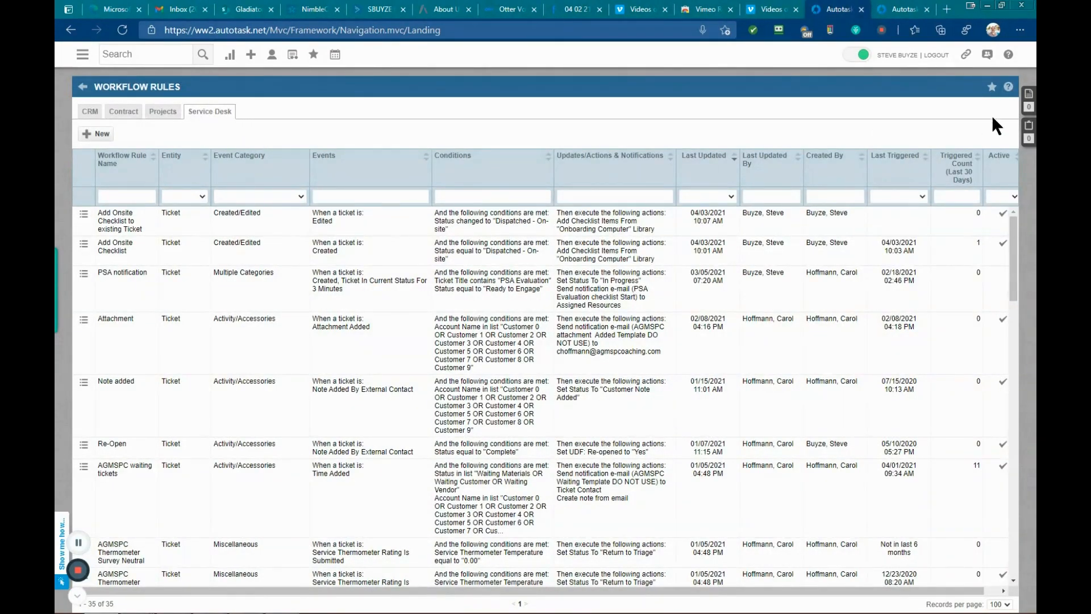
Step: Go to the Demos dashboard in the other Autotask window and open Customer 2's DUDE ticket from Ready to Engage
click(891, 11)
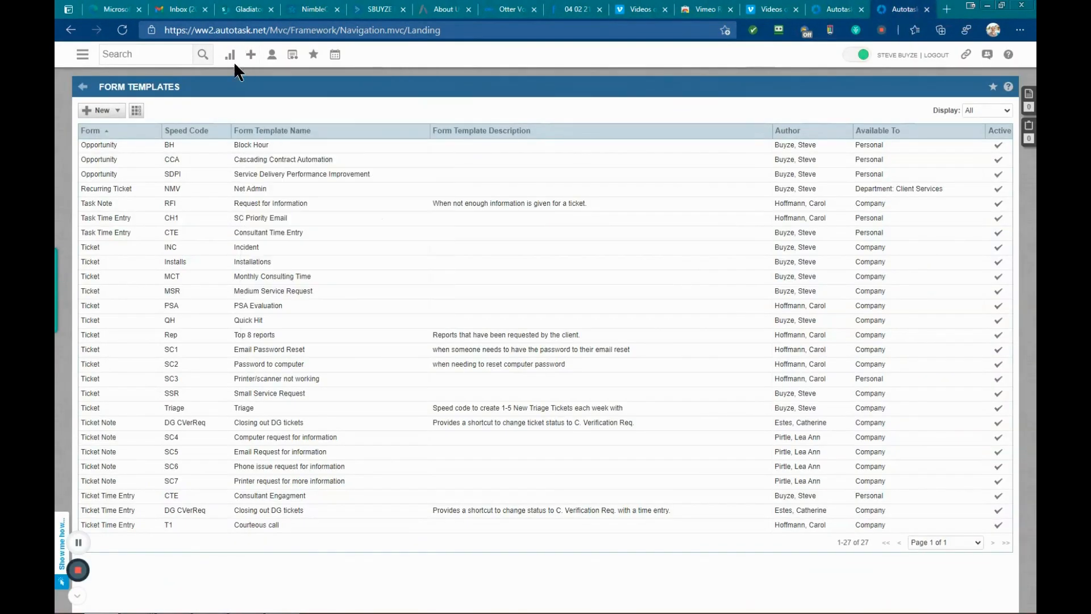
mouse_move(231, 59)
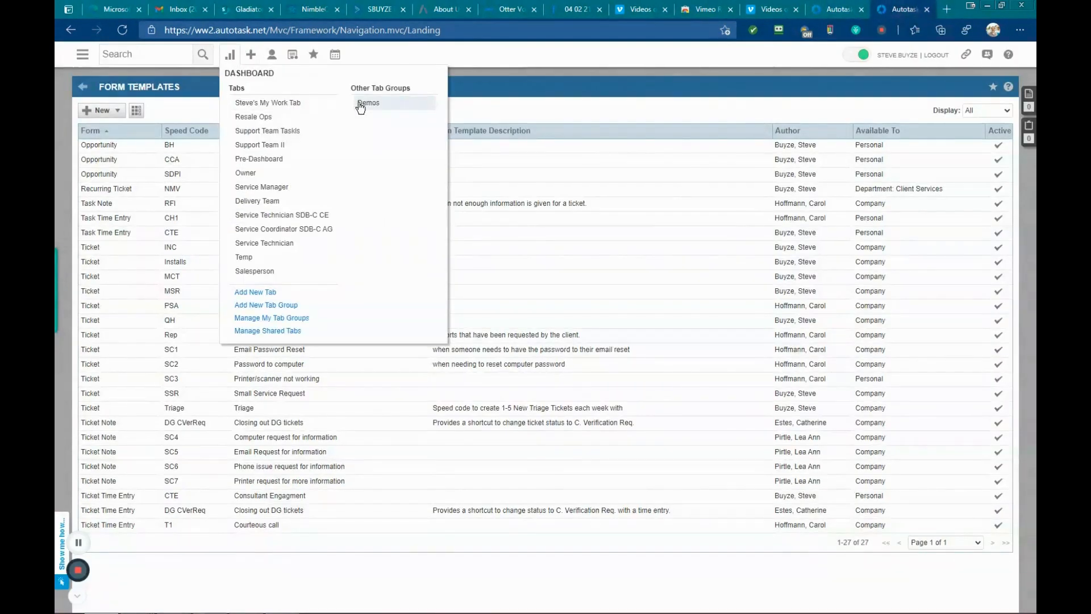
click(360, 102)
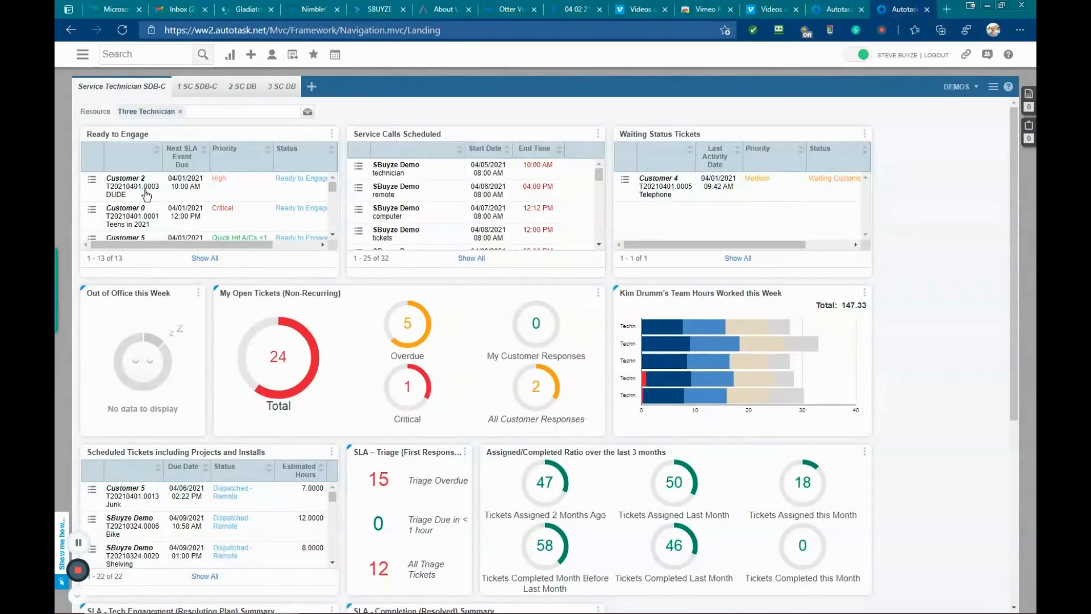
click(145, 188)
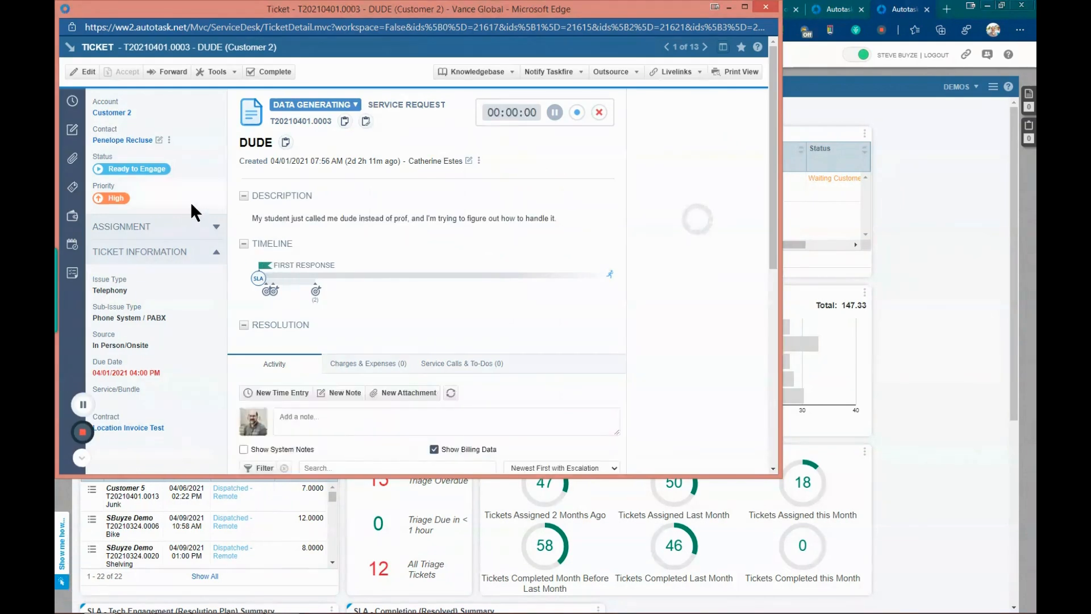
Step: Set the DUDE ticket's status to Dispatched - On-site, save it, and close the ticket
click(107, 166)
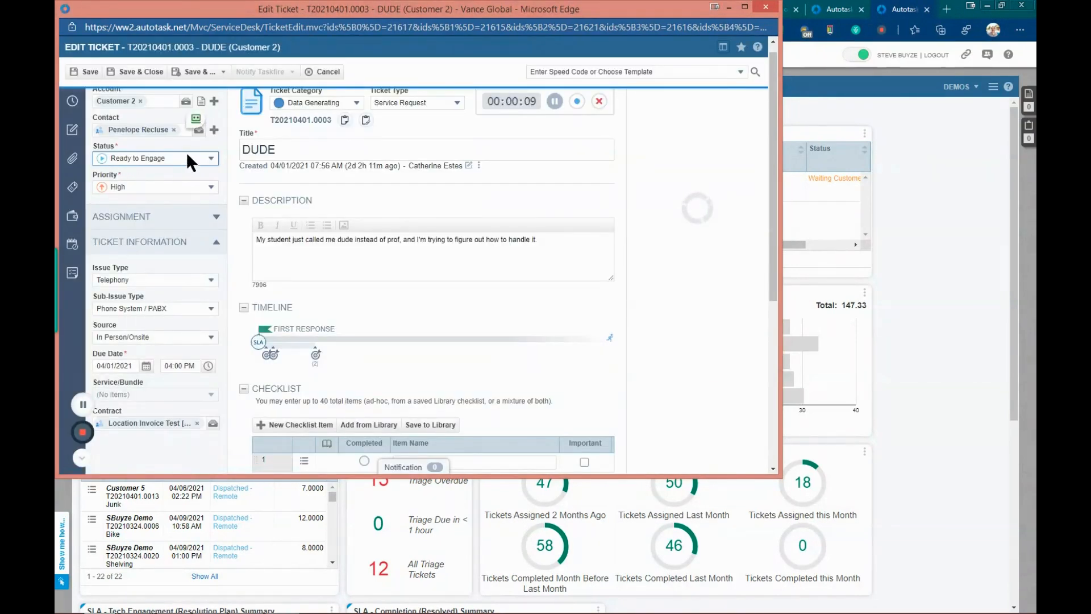
click(213, 157)
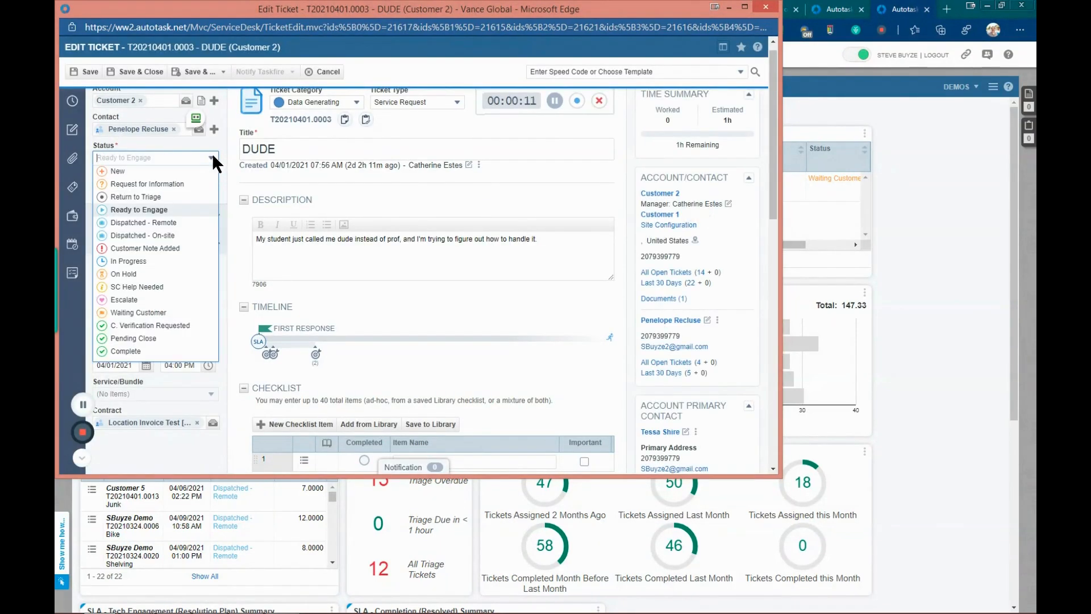
click(177, 237)
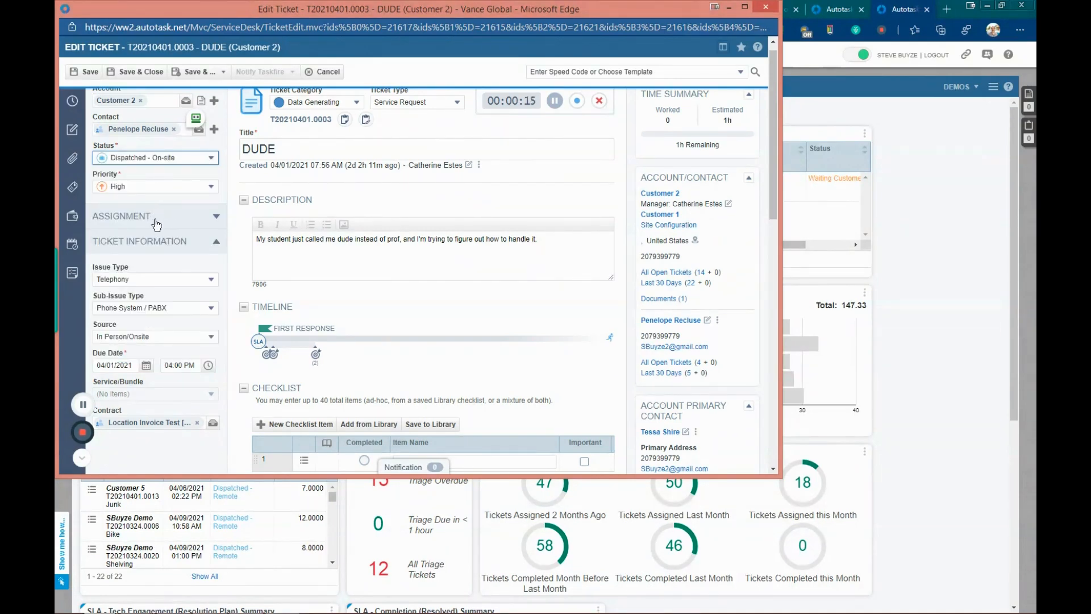
scroll(337, 357, down, 2)
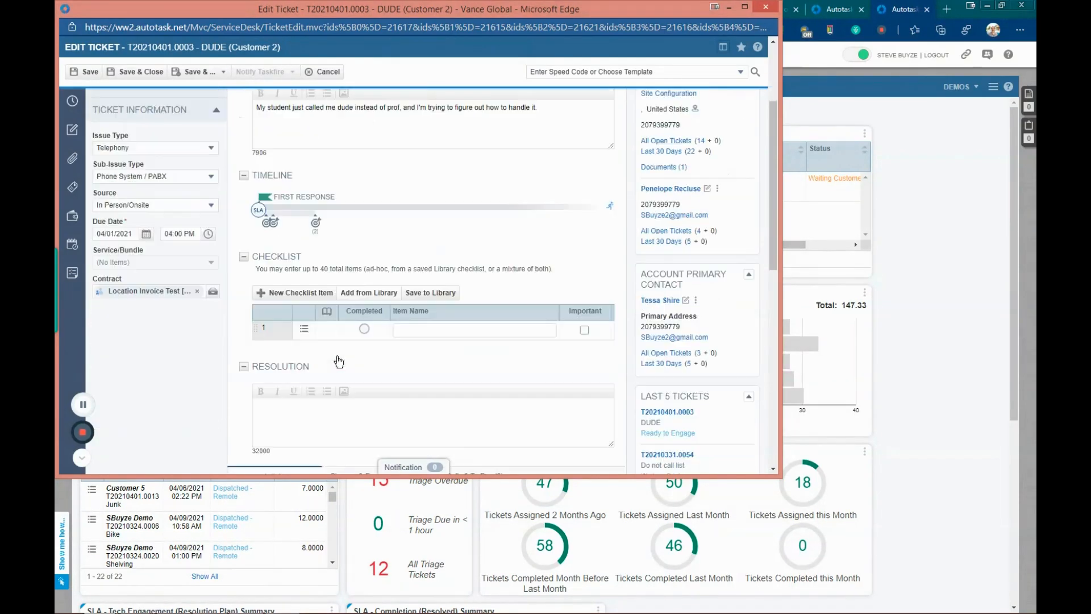
scroll(190, 301, up, 2)
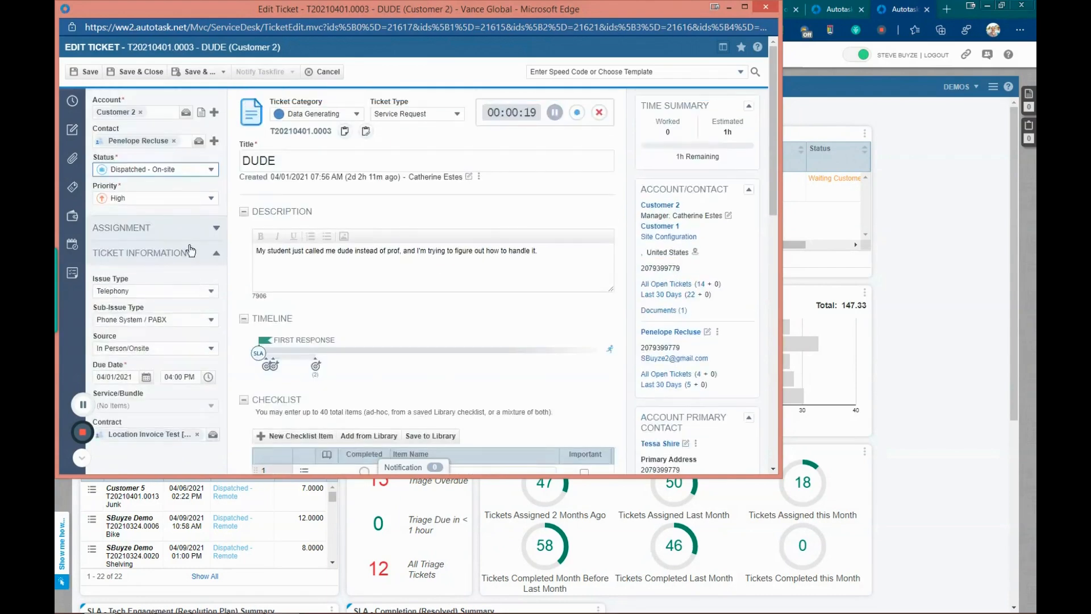
click(86, 71)
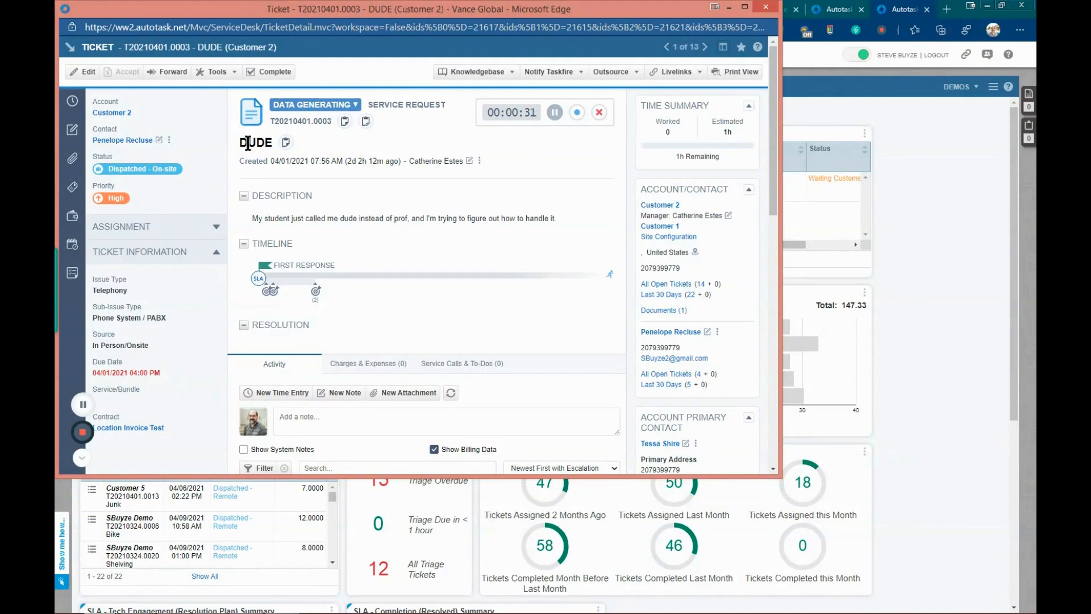
click(766, 7)
Step: Reopen the DUDE ticket from the recent items to check whether the checklist was added, and close it
click(312, 54)
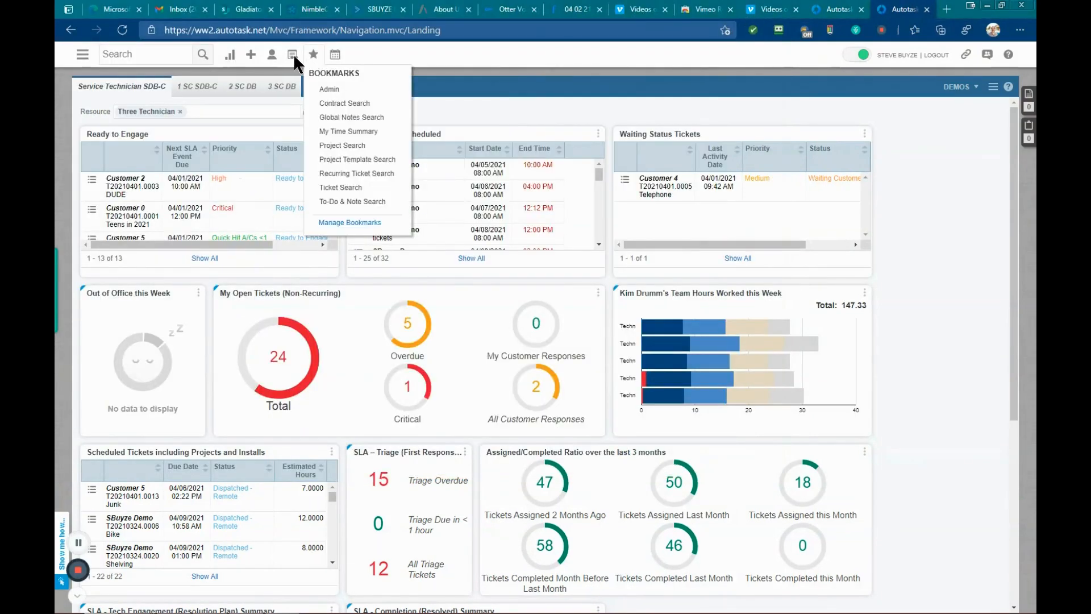
click(293, 54)
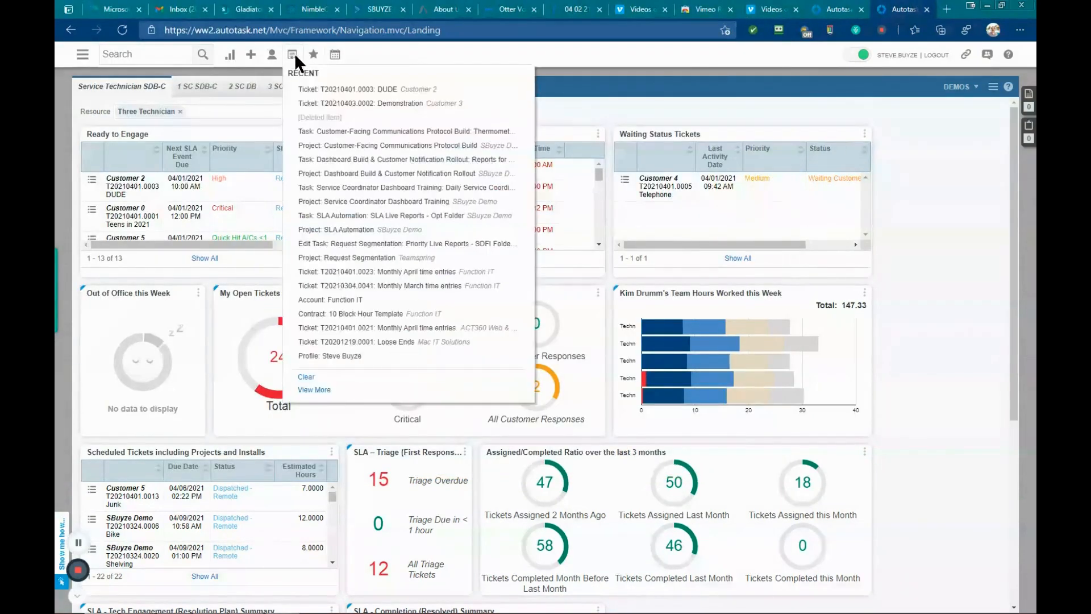
click(338, 90)
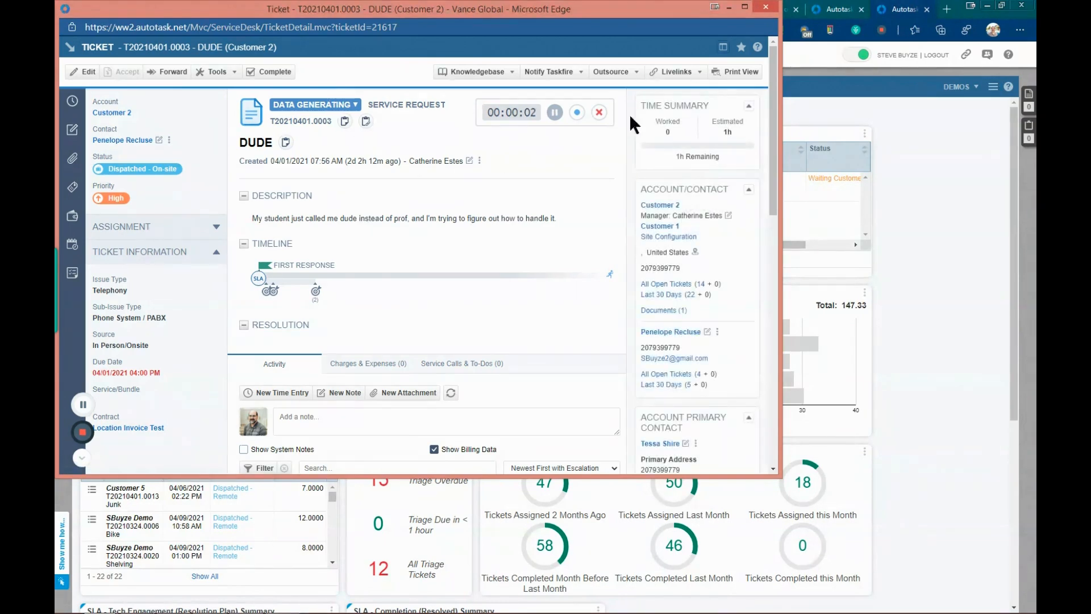
click(766, 7)
Step: Bring up the recently viewed DUDE ticket once more, review its checklist section, and close the ticket
click(314, 55)
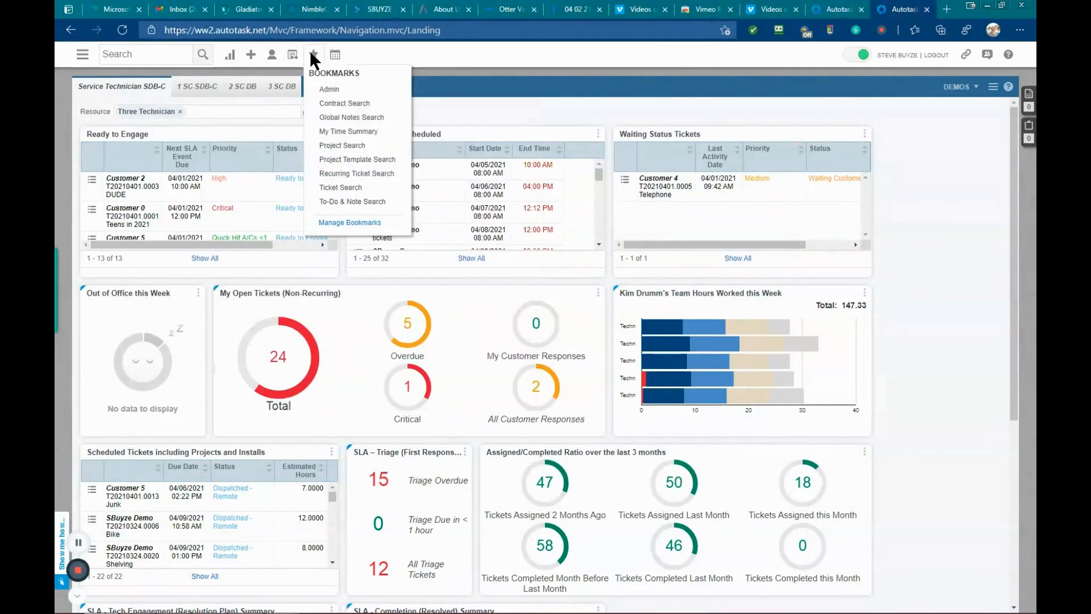
click(292, 55)
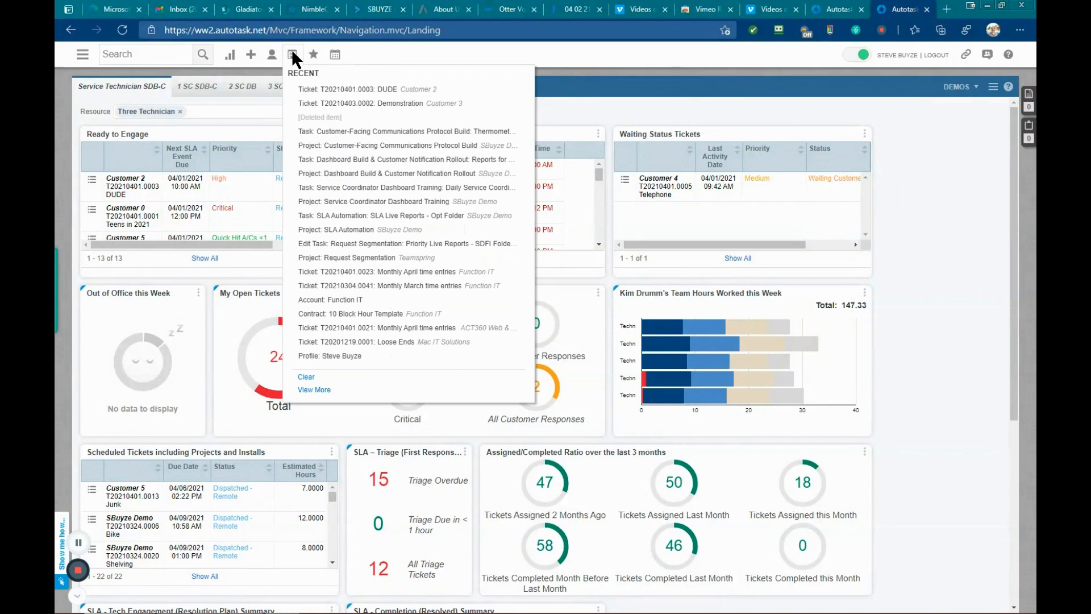
click(328, 91)
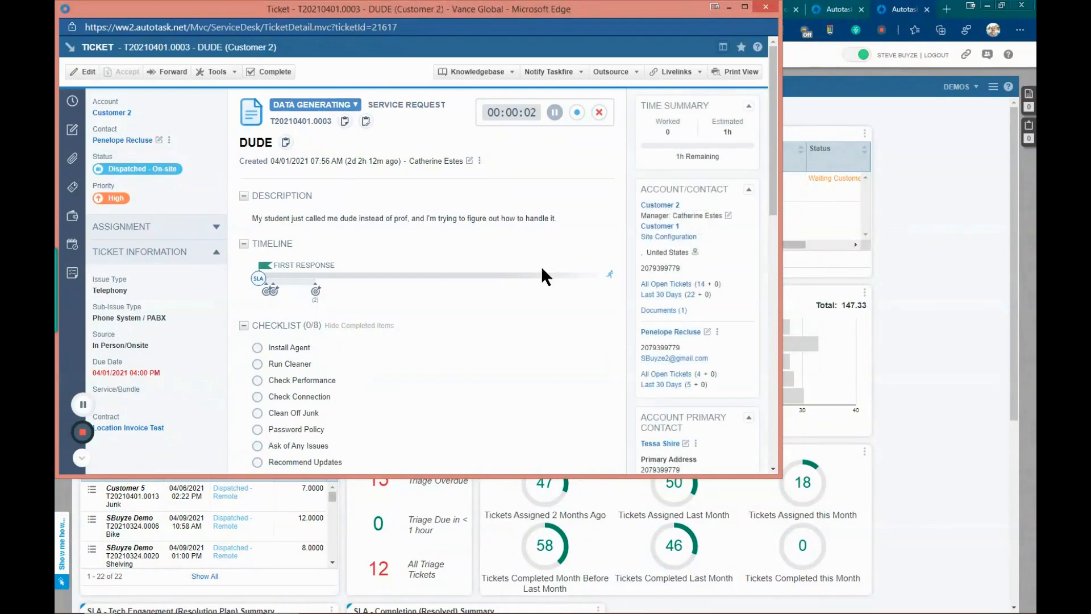
click(765, 7)
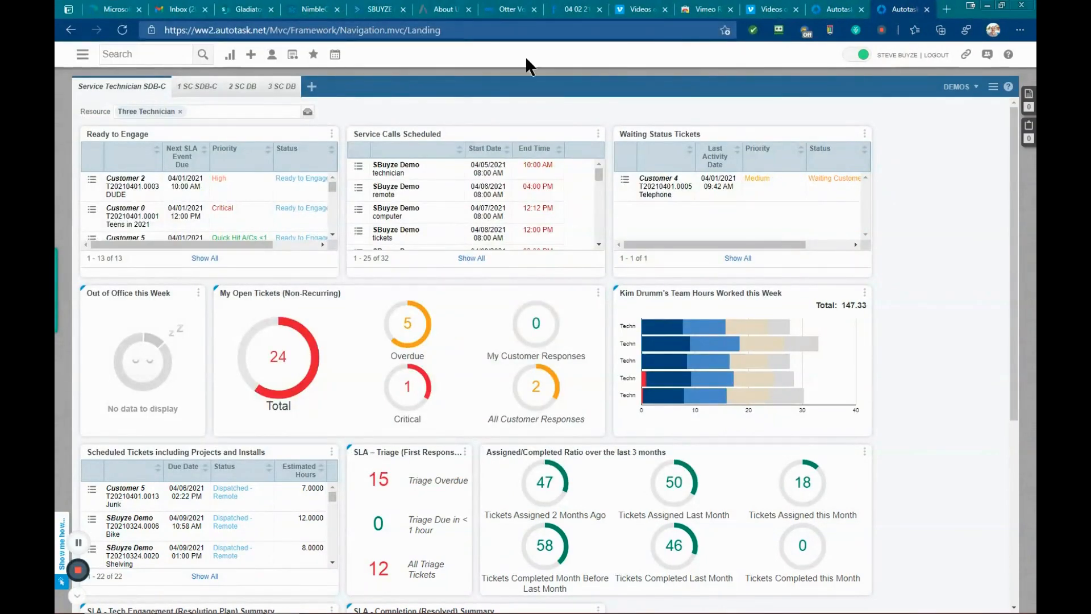
Step: Switch back to the workflow rules, view the CRM and Service Desk lists, and revisit the Admin page's Workflow Rules entry
click(813, 12)
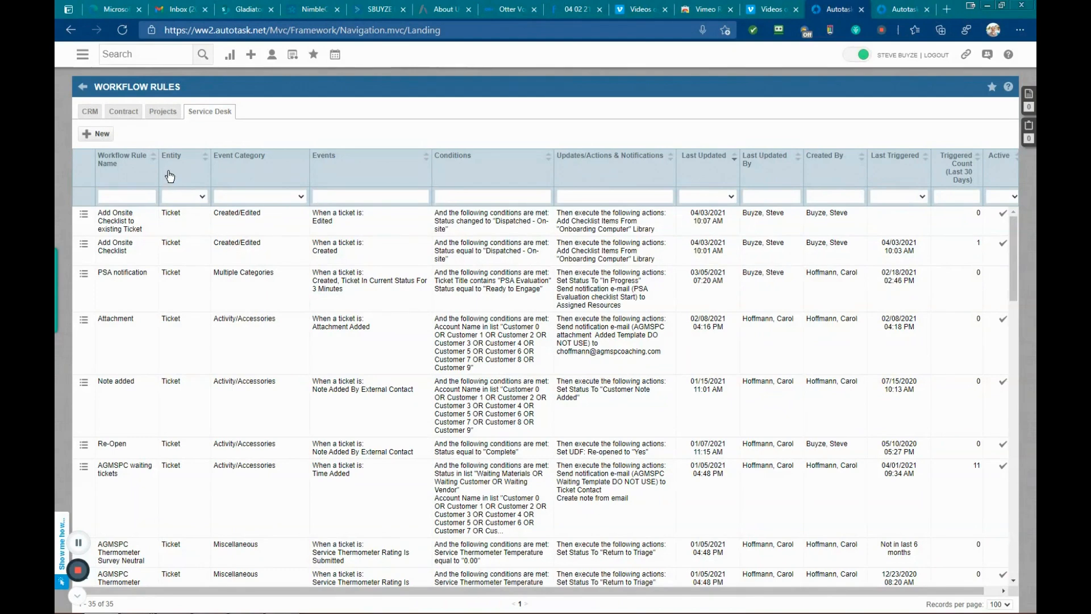
click(91, 112)
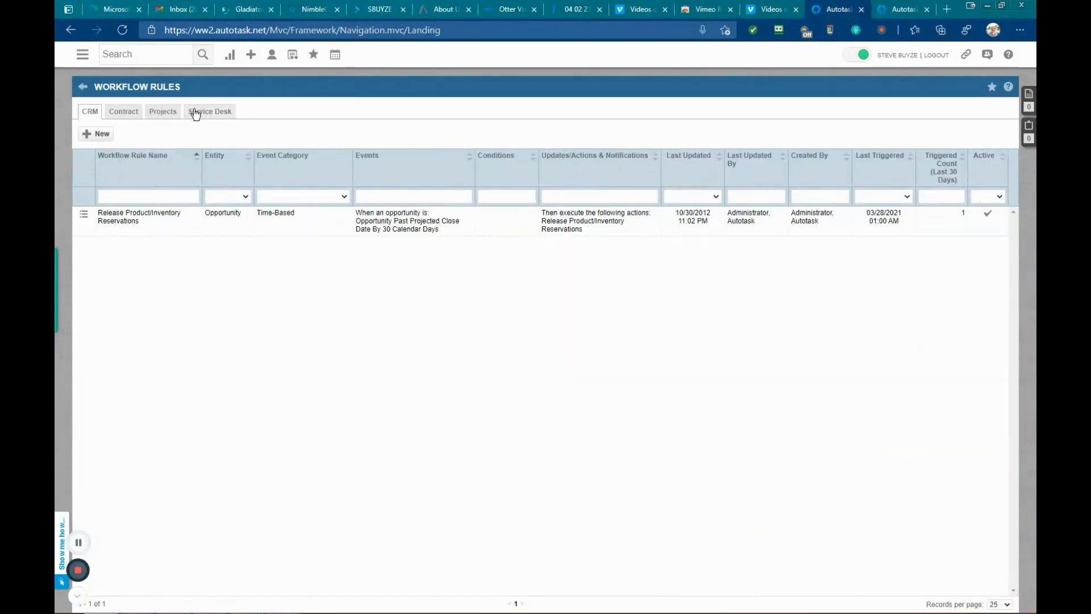
click(195, 114)
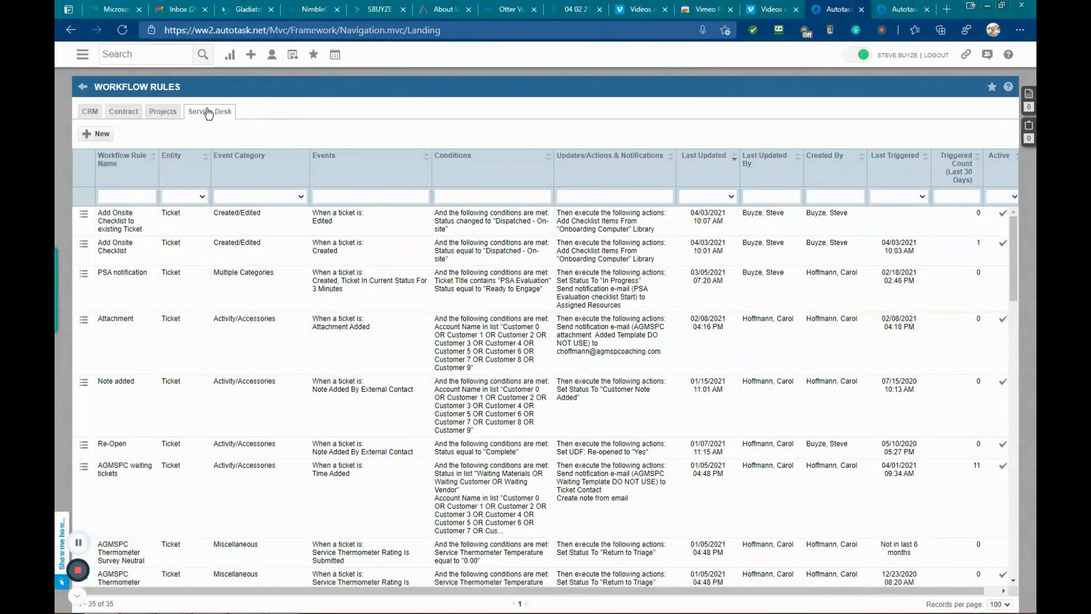
click(83, 91)
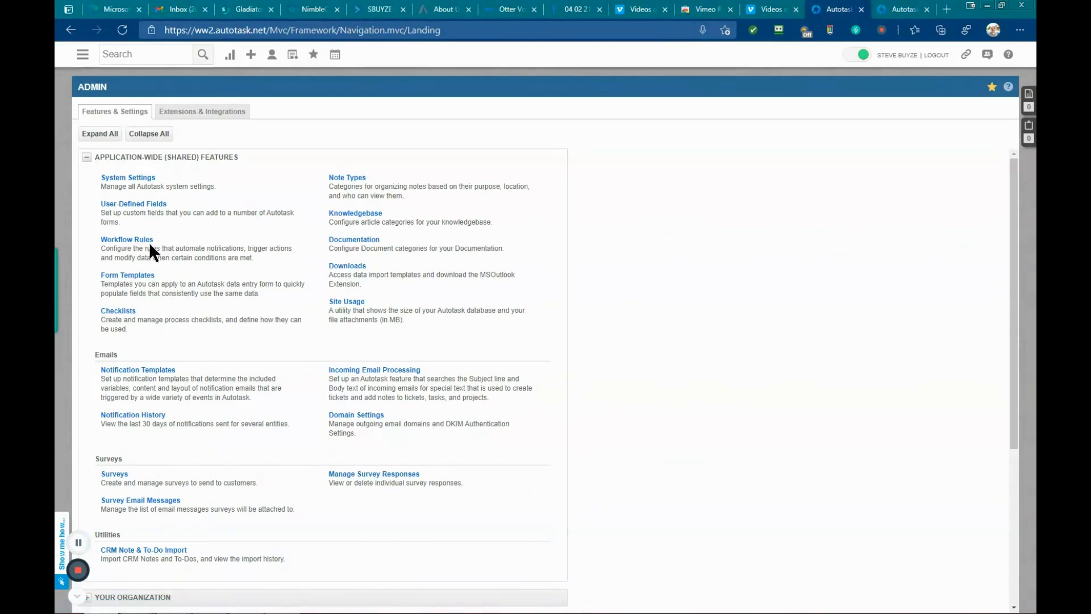
click(143, 243)
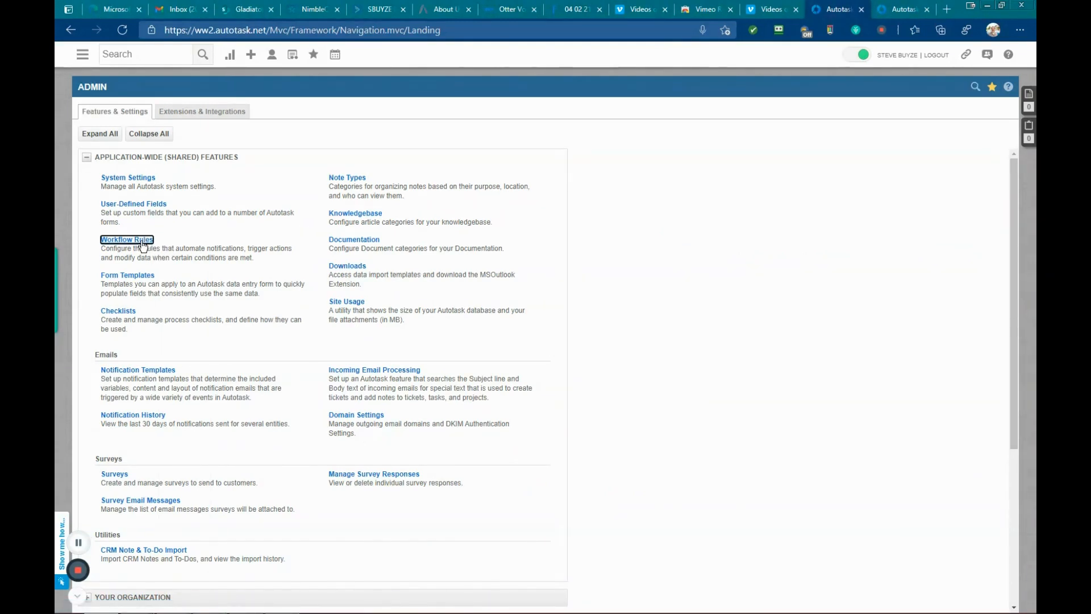